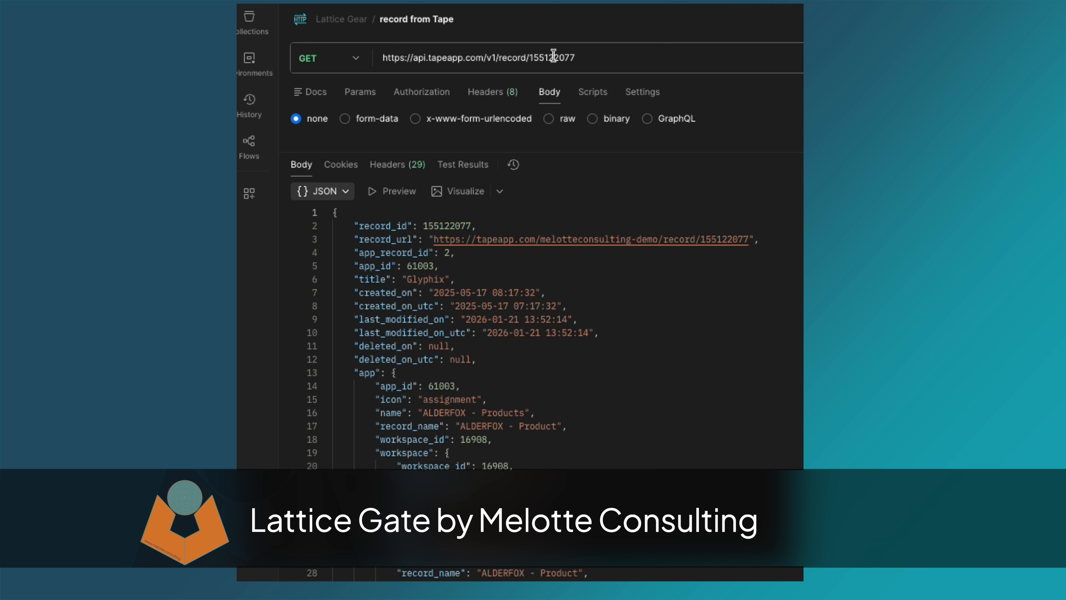
# Examine the Tape record's JSON response, including its workspace, revisions and Price field, resending the GET request along the way.
pyautogui.scroll(-20, 517, 332)
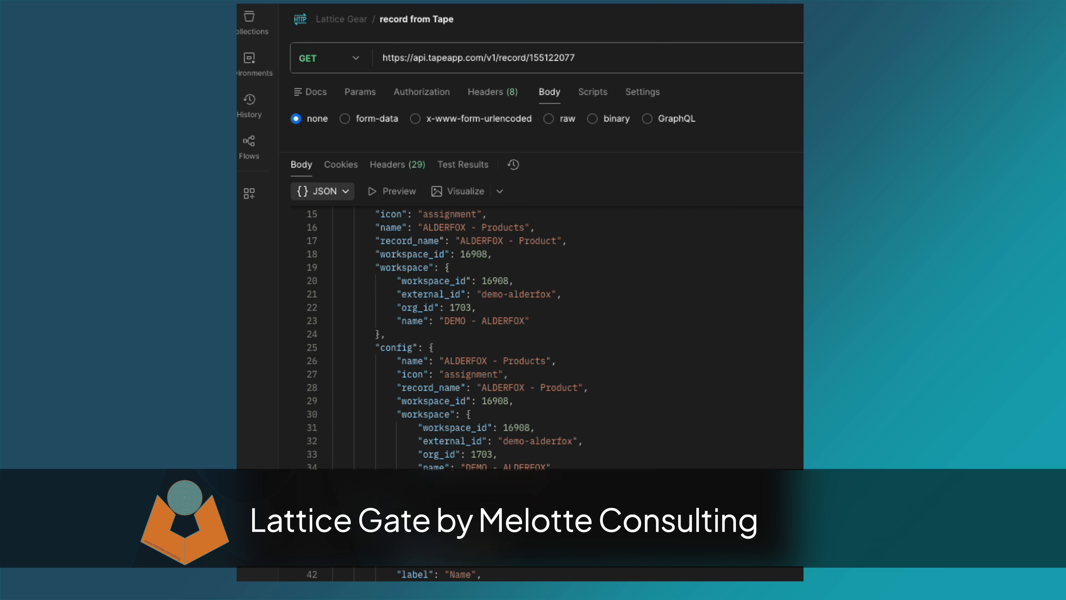
pyautogui.scroll(-20, 517, 332)
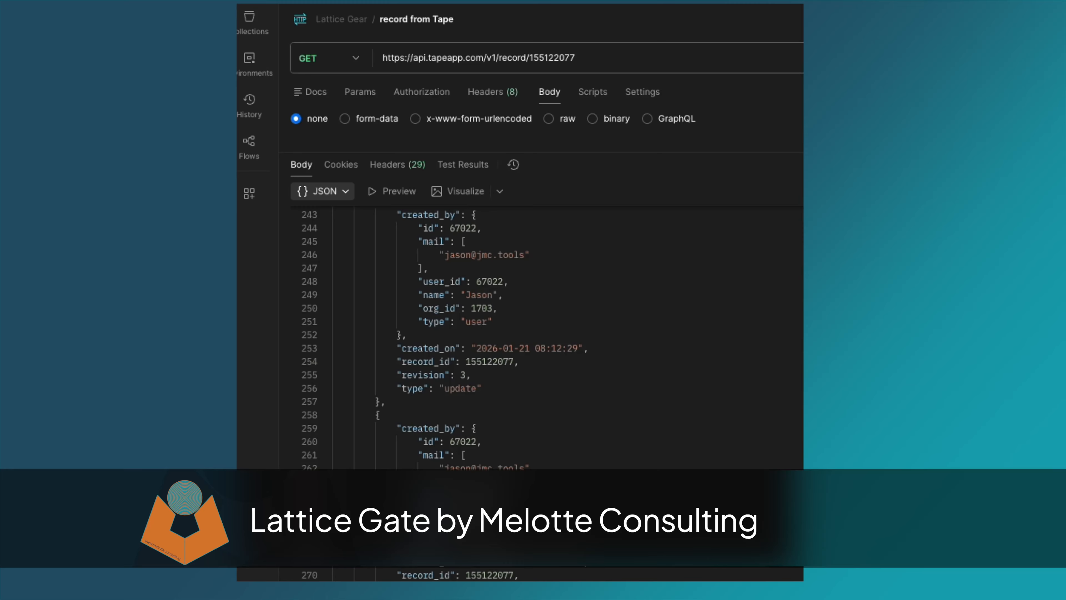
pyautogui.click(353, 5)
pyautogui.hotkey('ctrl', 'Return')
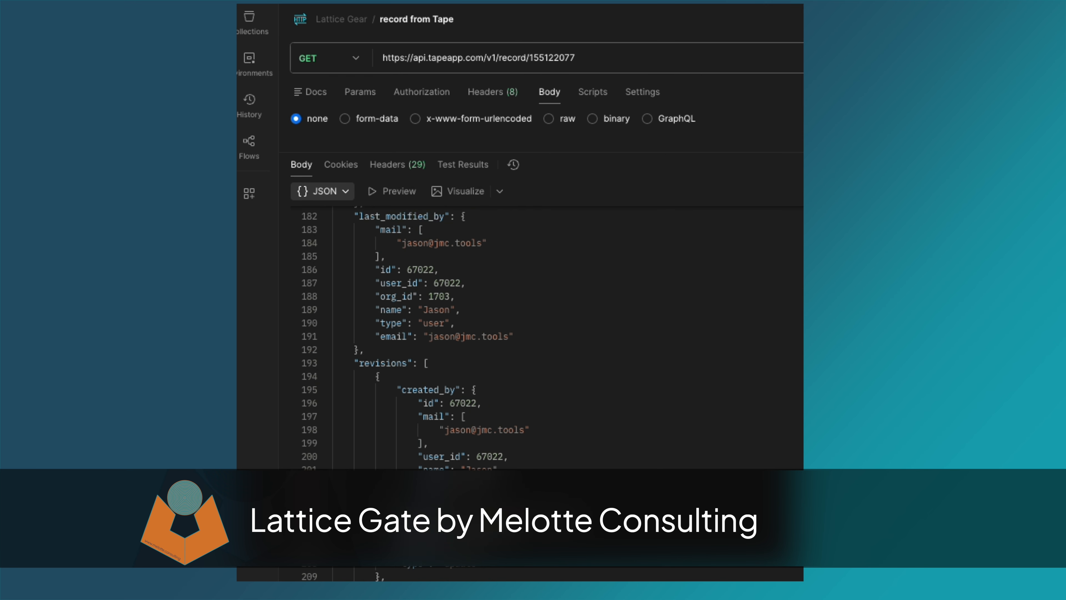
pyautogui.scroll(-10, 713, 576)
pyautogui.scroll(10, 713, 576)
pyautogui.scroll(8, 714, 576)
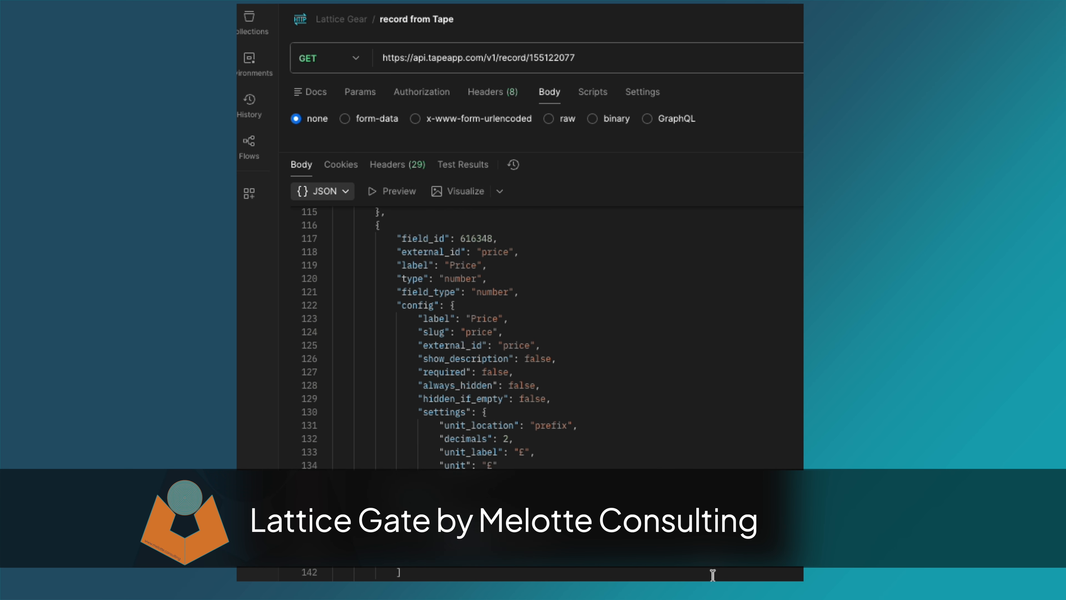
pyautogui.scroll(2, 565, 436)
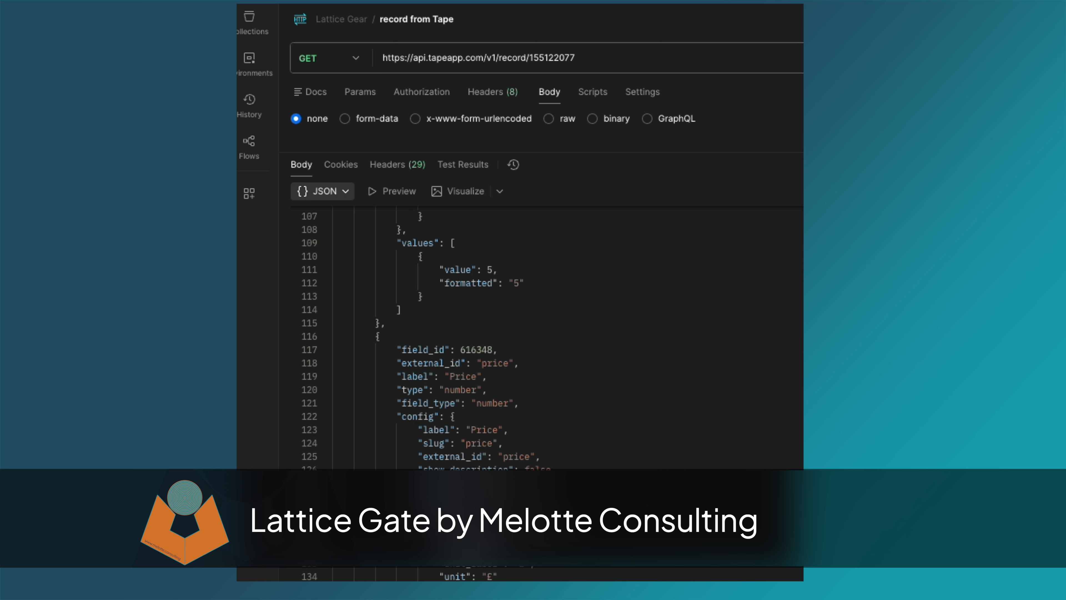
# Resend the GET request for the Tape record and examine the order of the returned fields and their values.
pyautogui.hotkey('ctrl', 'Return')
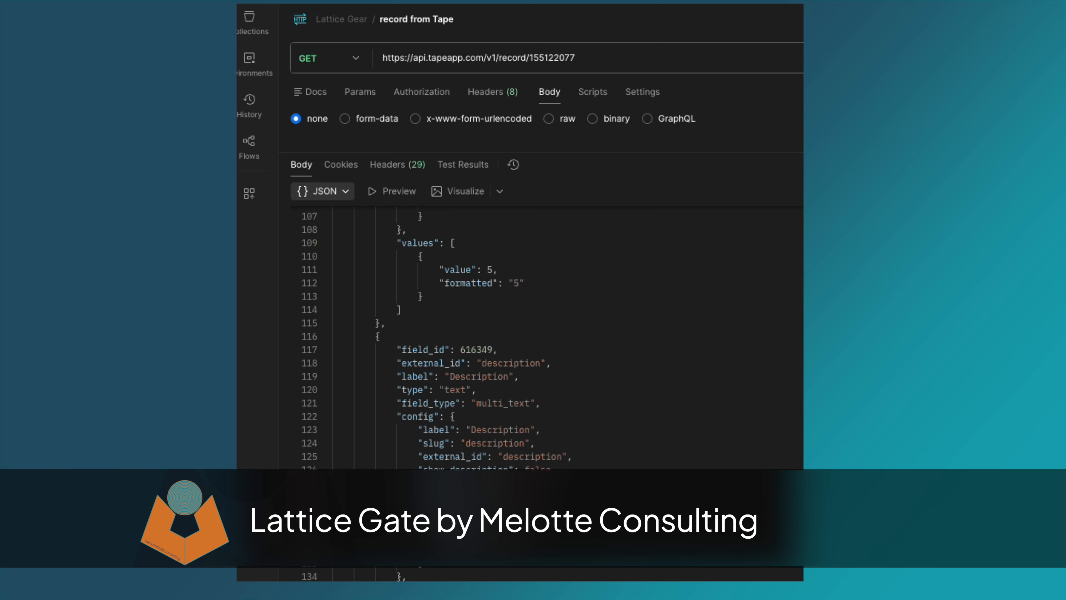
pyautogui.scroll(10, 546, 336)
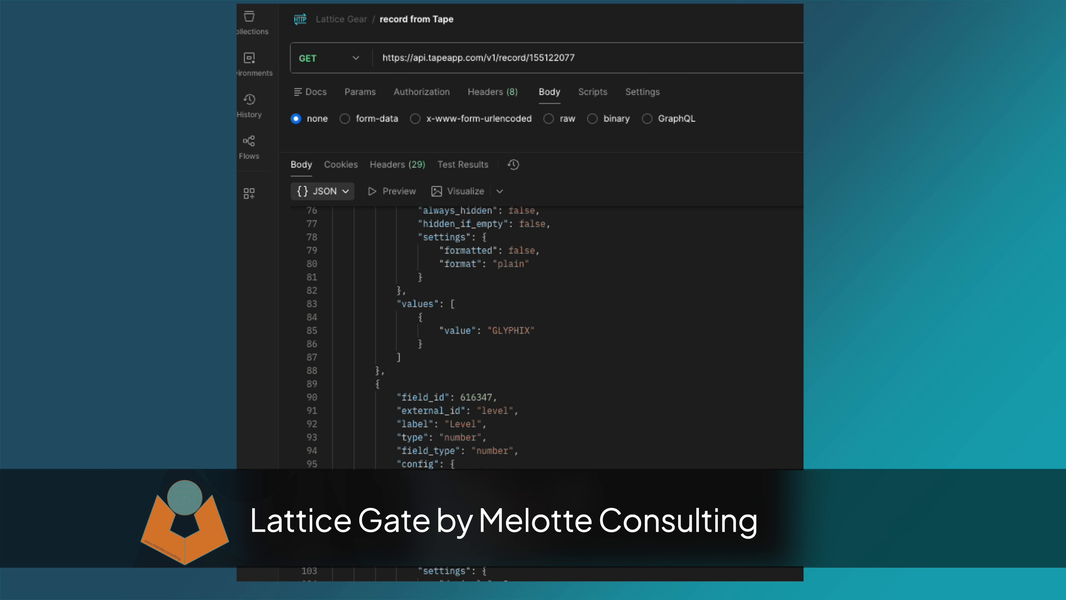
pyautogui.scroll(5, 546, 336)
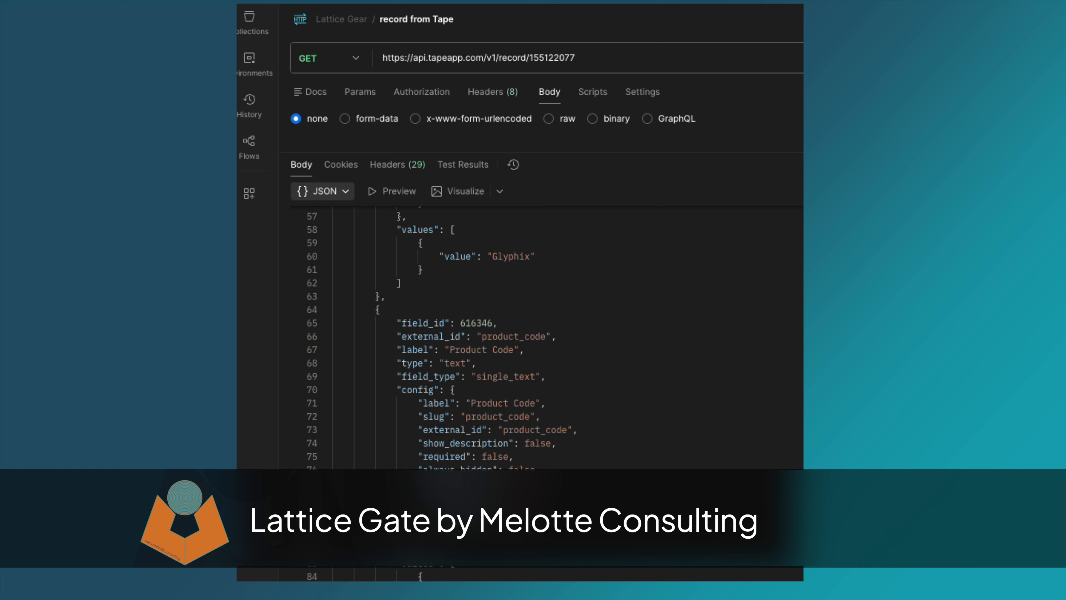
pyautogui.scroll(3, 545, 336)
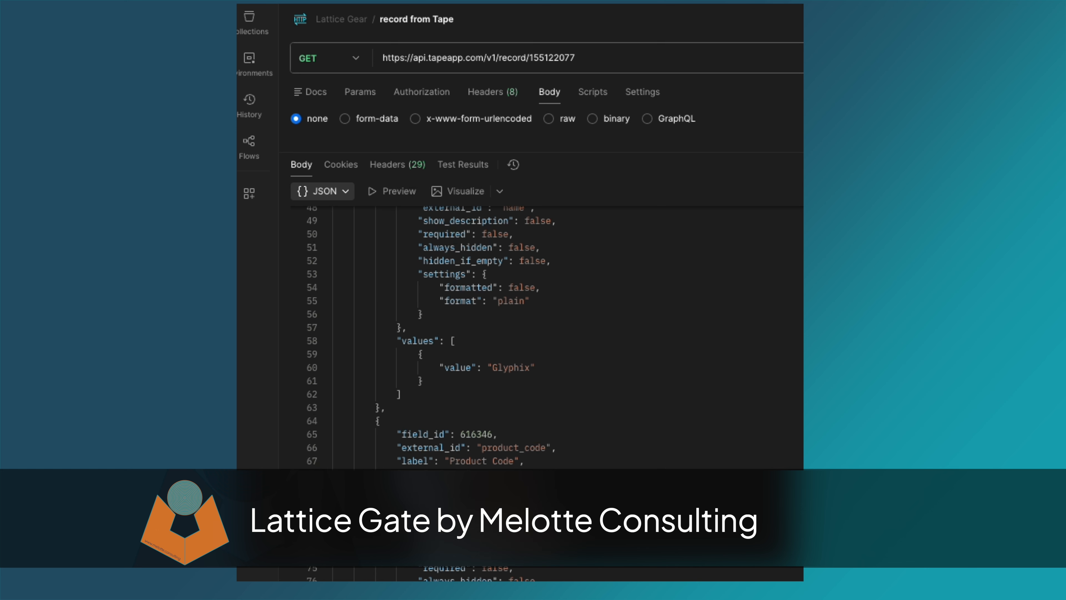
pyautogui.scroll(6, 531, 411)
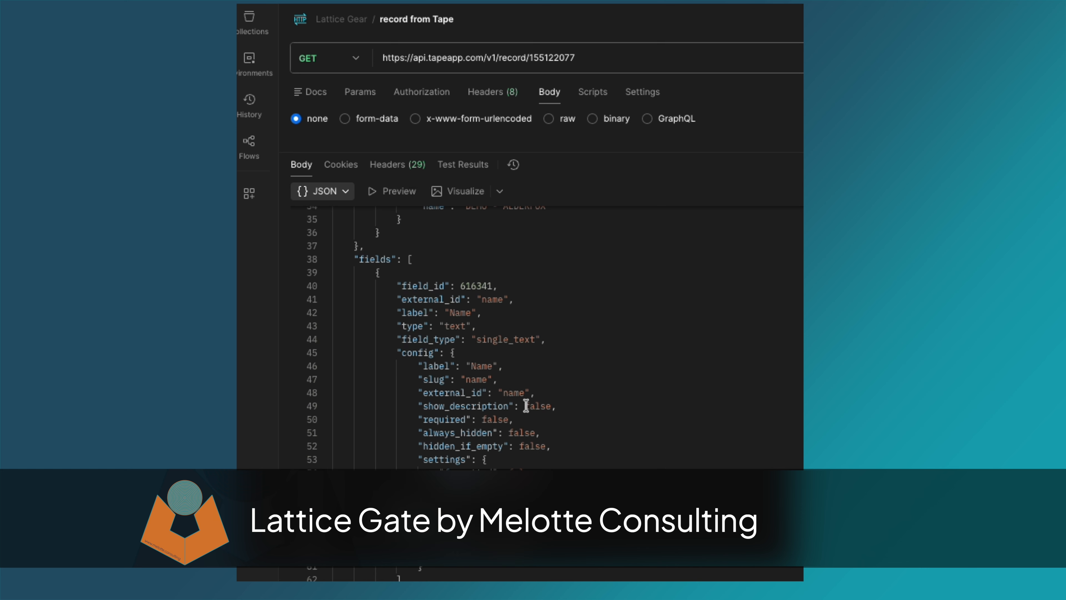
pyautogui.scroll(6, 539, 403)
pyautogui.scroll(4, 565, 404)
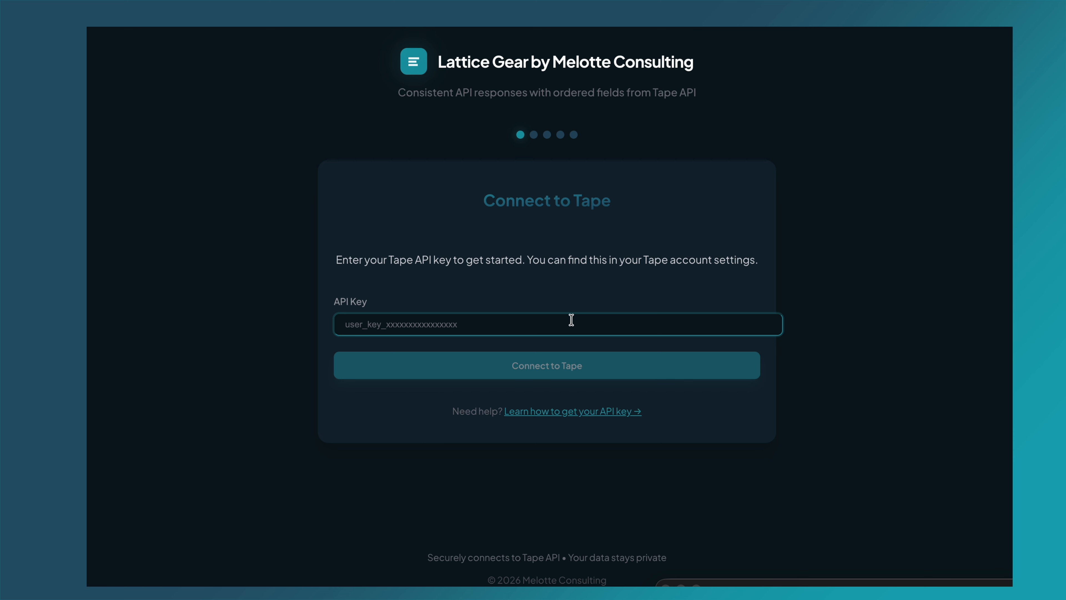
# Paste the Tape API key into Lattice Gear, connect to Tape and dismiss the offer to save the login.
pyautogui.hotkey('ctrl', 'v')
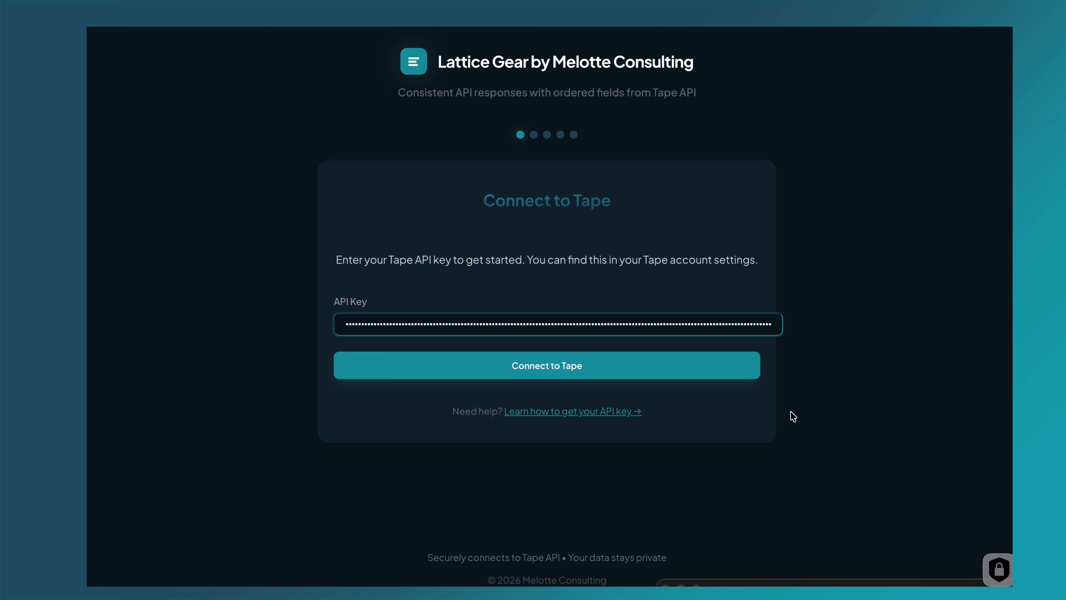
pyautogui.click(673, 366)
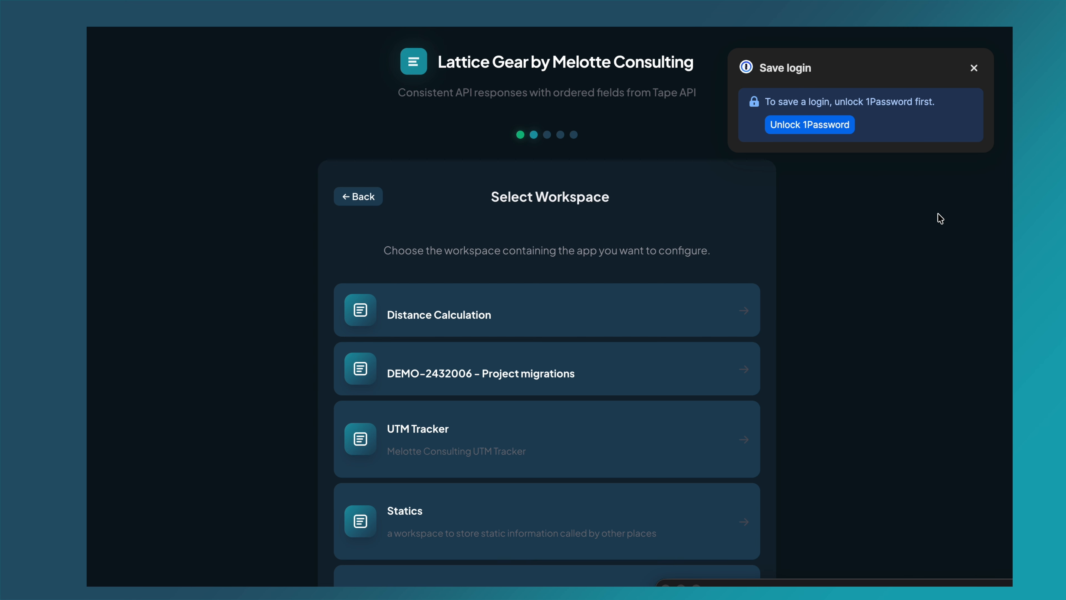
pyautogui.click(974, 68)
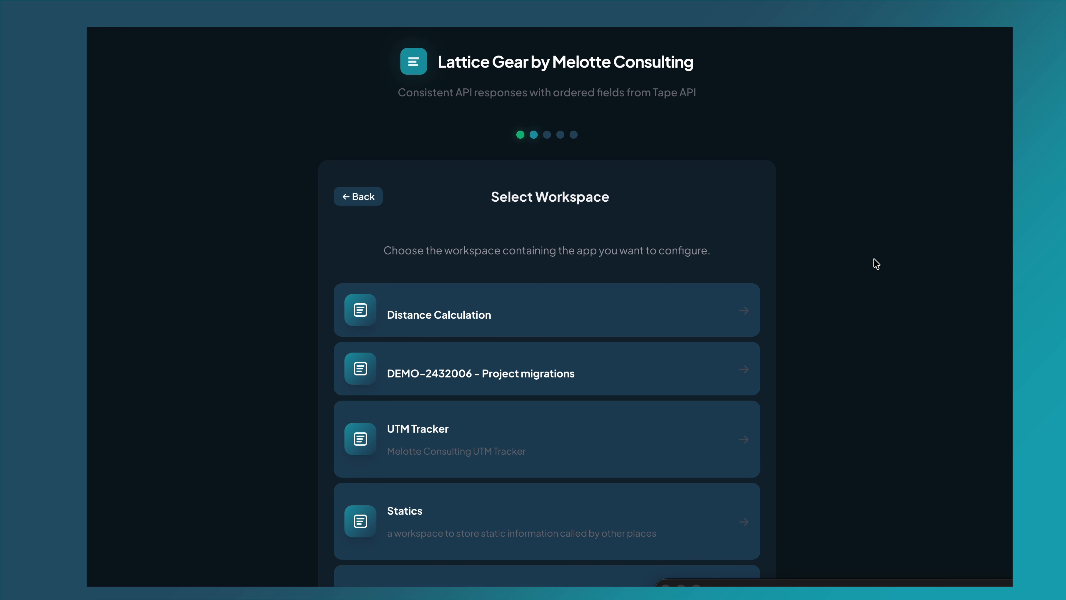
# Choose the DEMO - ALDERFOX workspace and its ALDERFOX - Products app for field configuration.
pyautogui.scroll(-6, 874, 269)
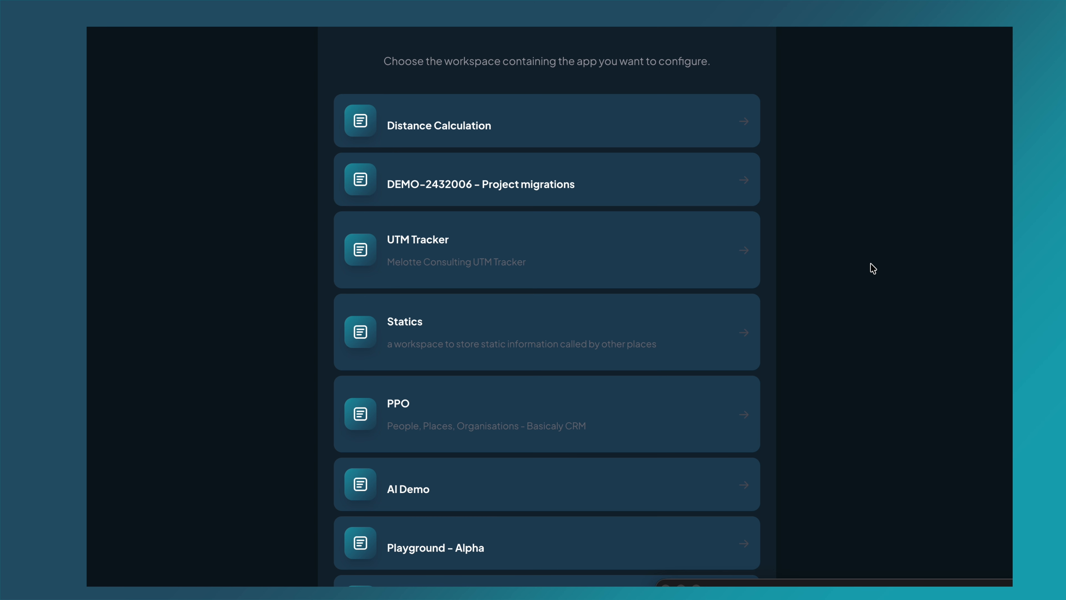
pyautogui.scroll(-5, 873, 269)
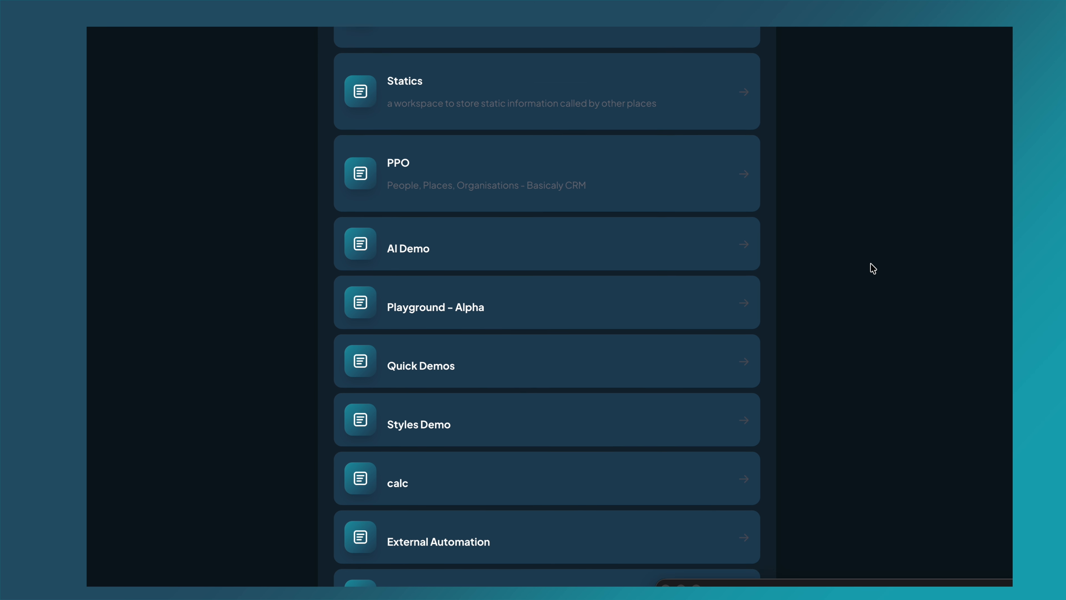
pyautogui.scroll(-3, 873, 268)
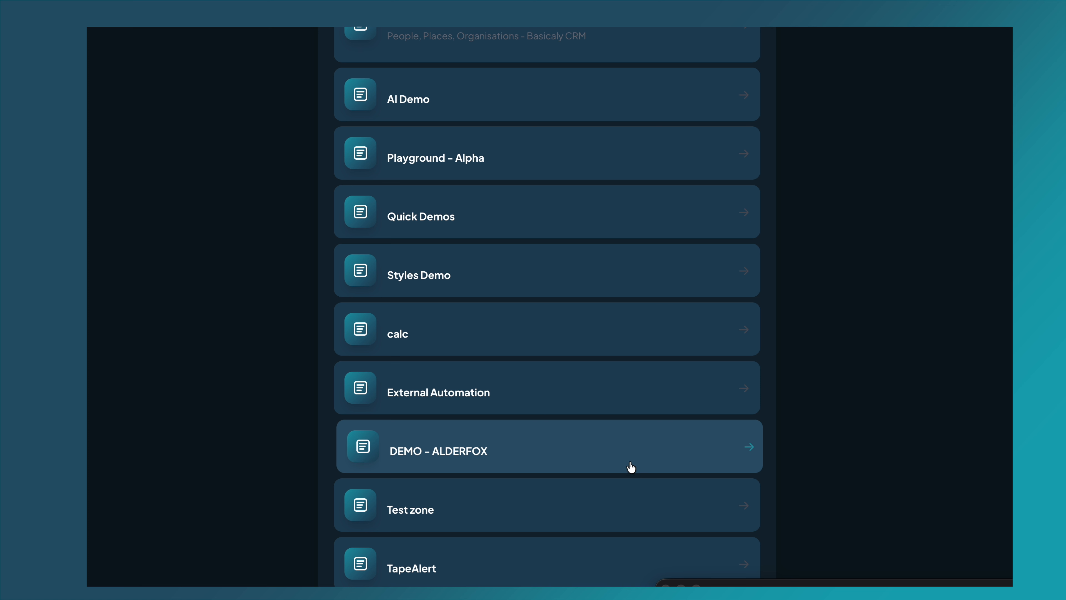
pyautogui.click(629, 448)
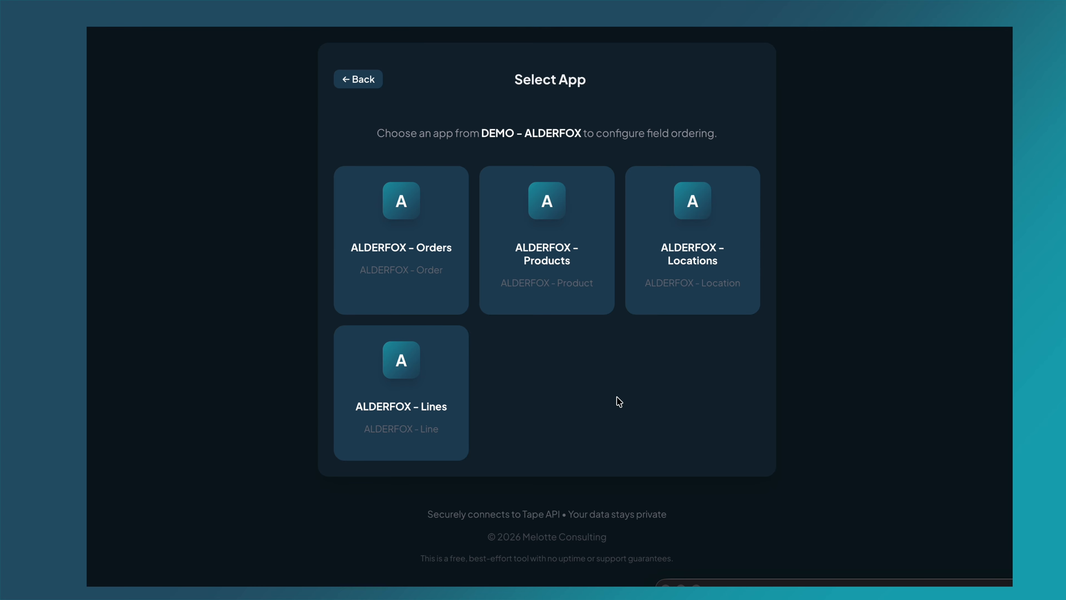
pyautogui.click(631, 405)
pyautogui.click(562, 252)
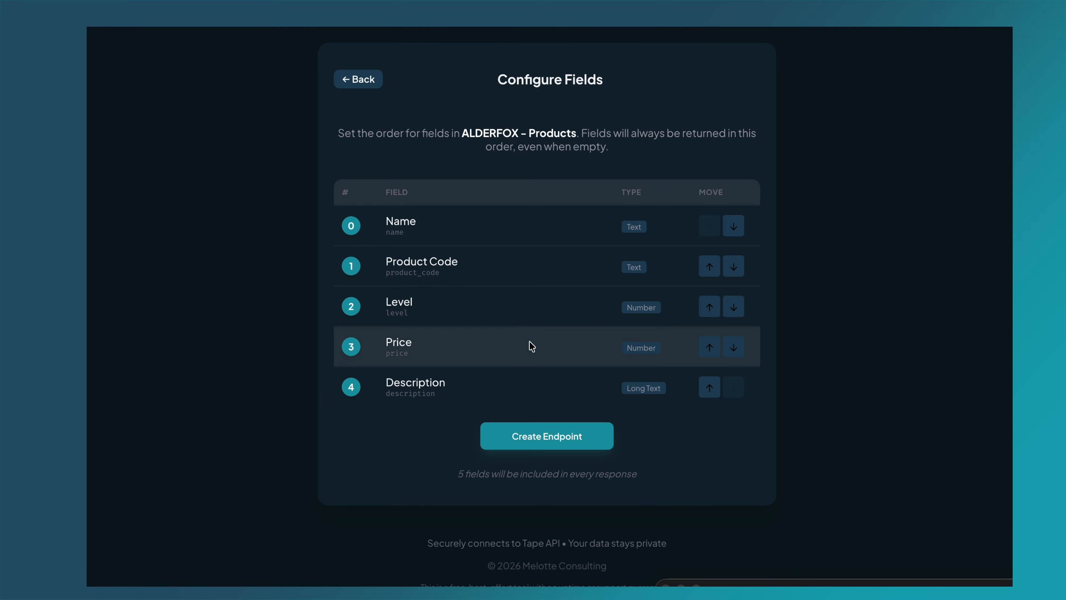
# Reorder the fields to Name, Description, Level, Price, Product Code and create the endpoint.
pyautogui.scroll(-1, 530, 346)
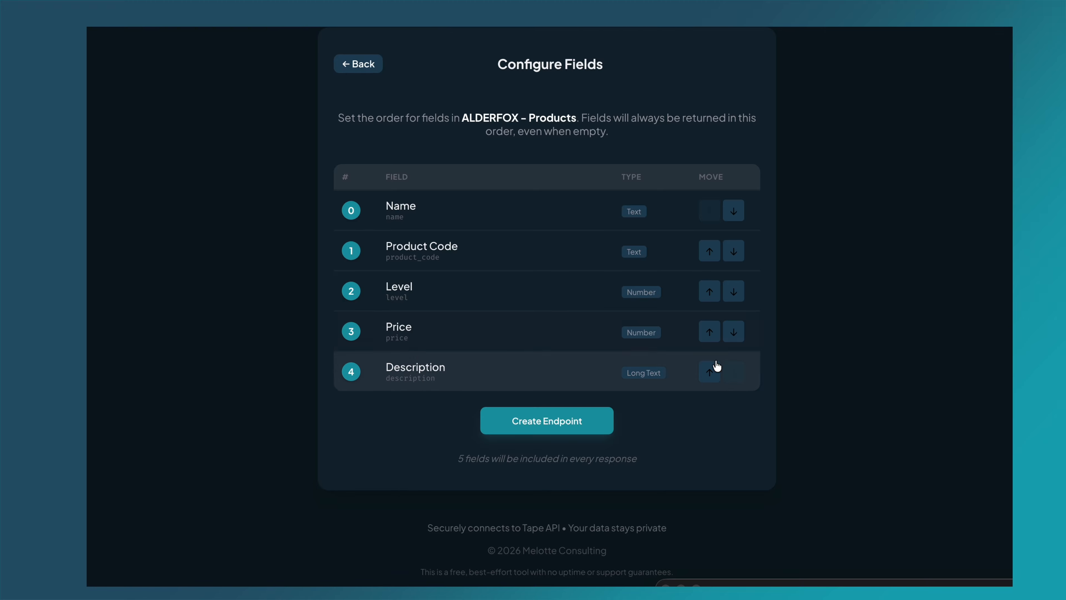
pyautogui.click(709, 372)
pyautogui.click(709, 331)
pyautogui.click(710, 292)
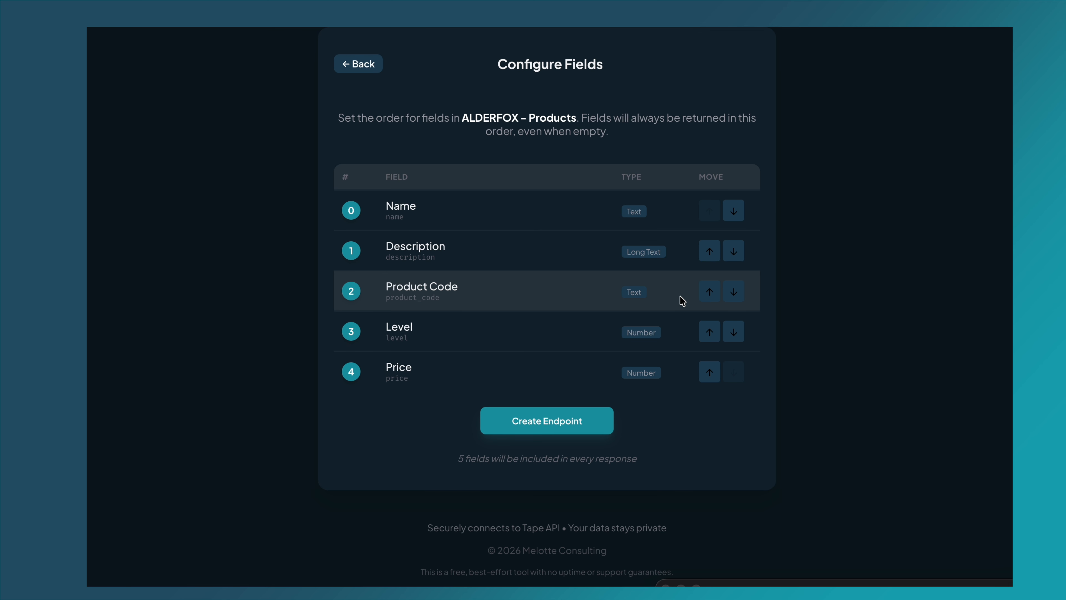
pyautogui.click(733, 292)
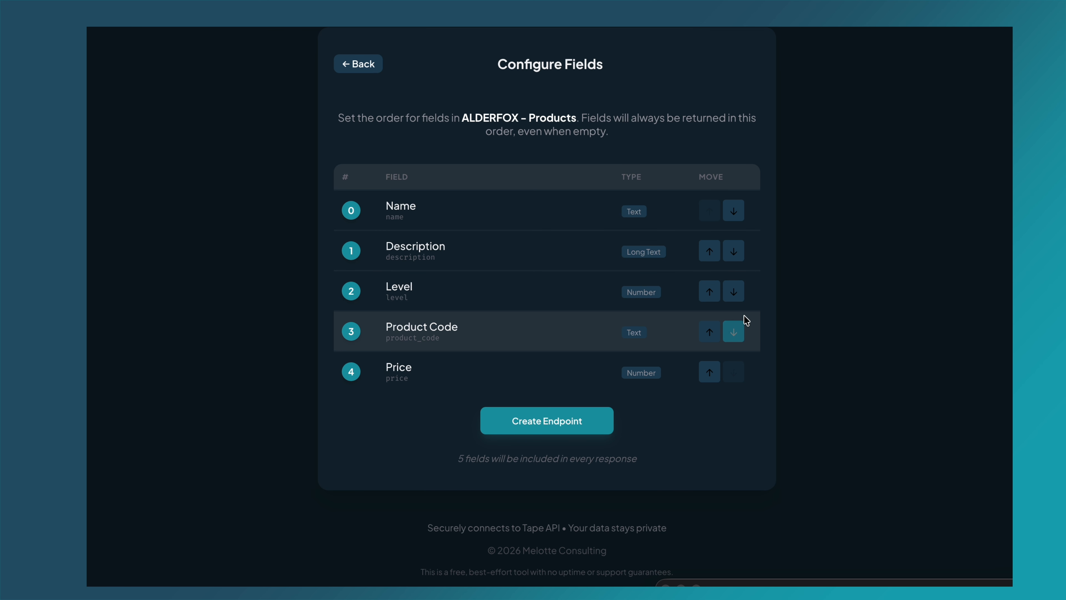
pyautogui.click(736, 333)
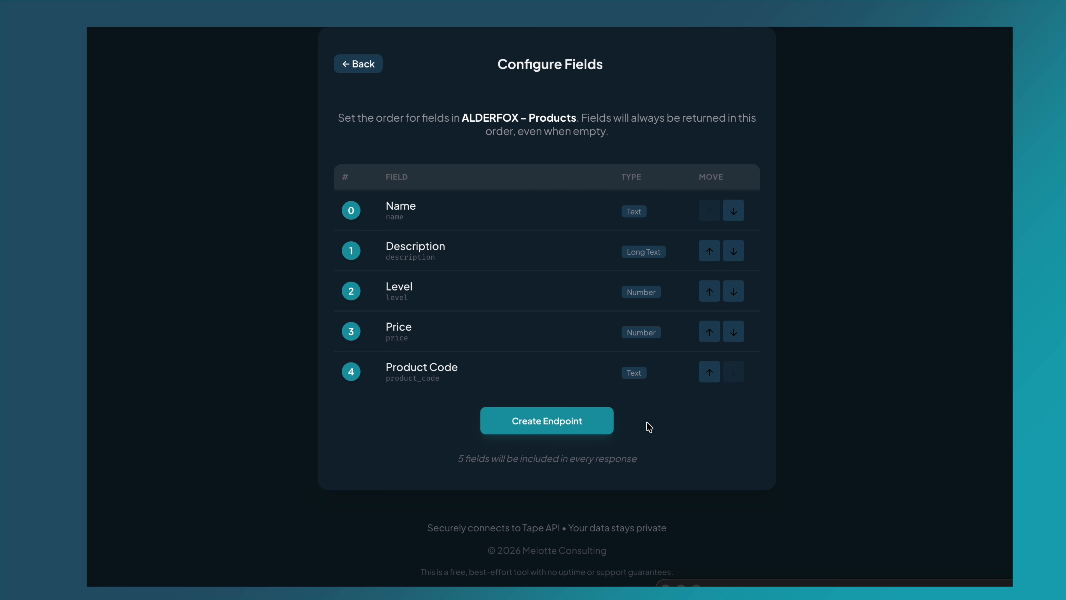
pyautogui.click(547, 420)
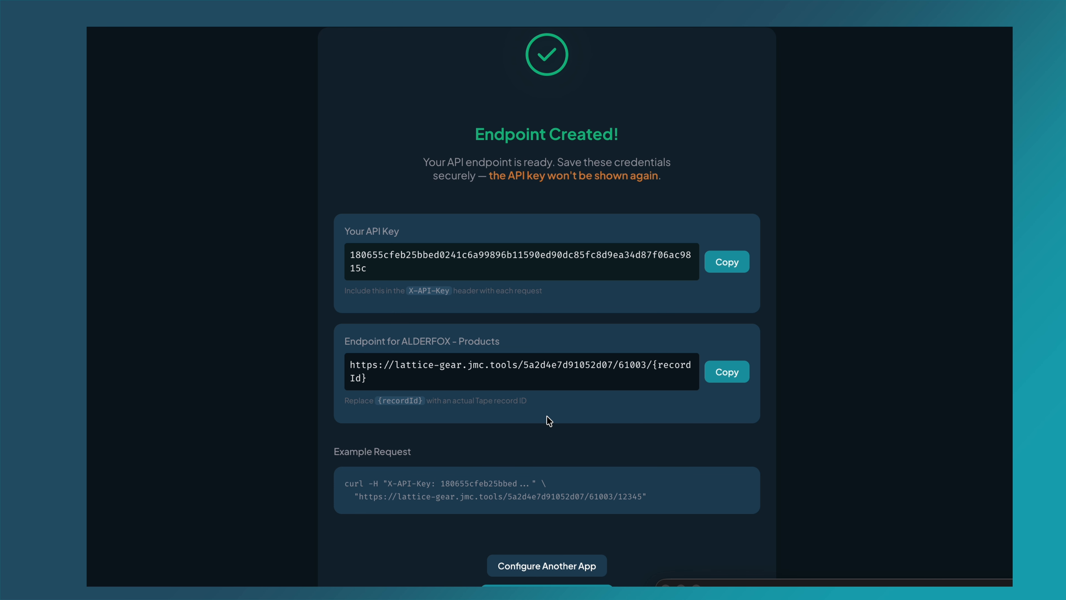
# Copy the generated API key and paste it into the note window, moved up over the page.
pyautogui.scroll(-2, 547, 416)
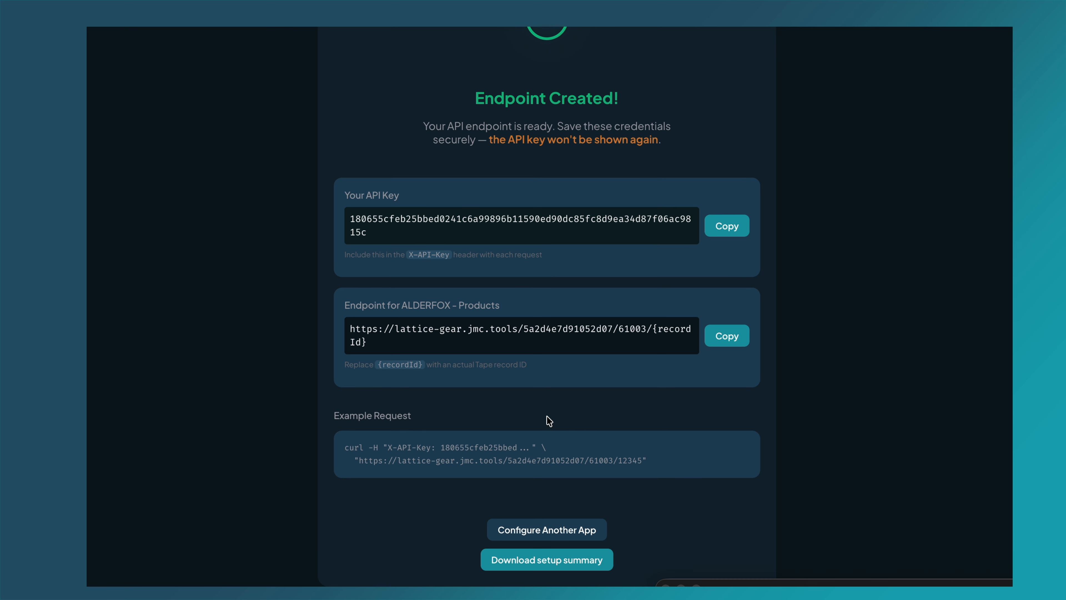
pyautogui.scroll(1, 546, 418)
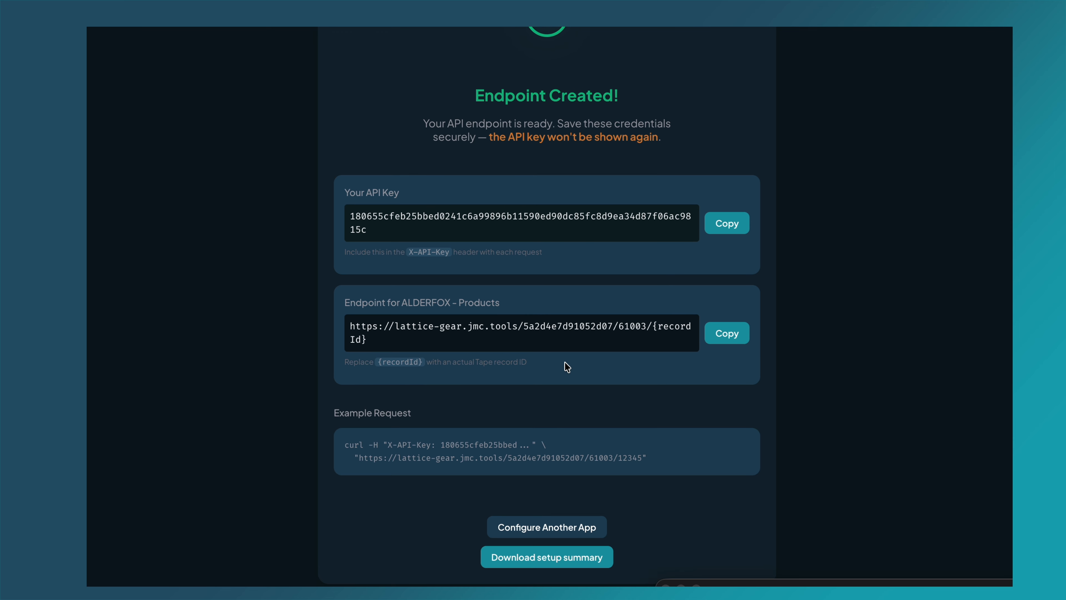
pyautogui.click(727, 223)
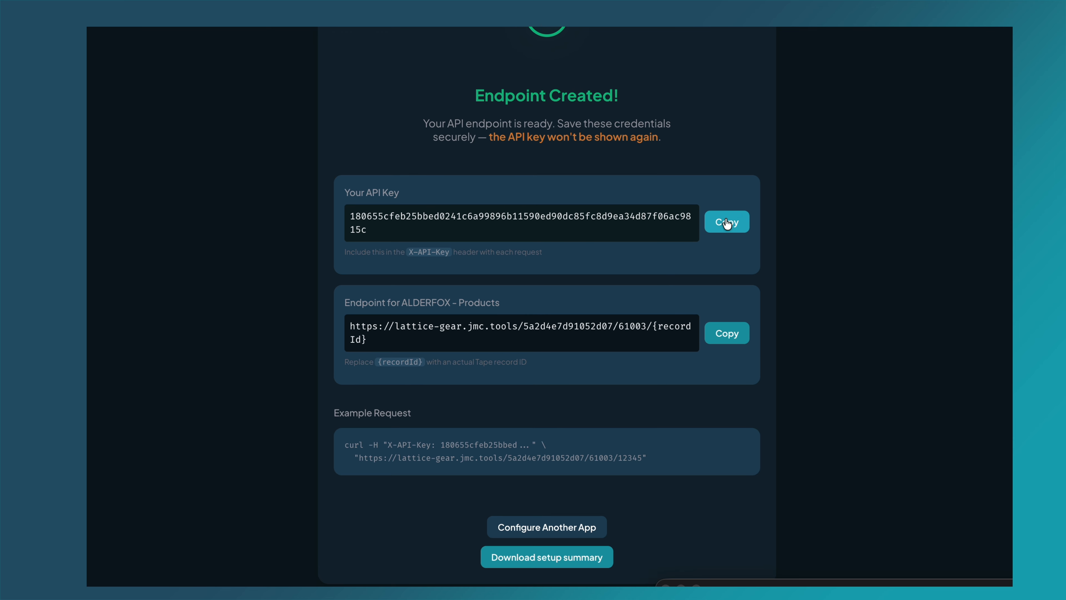
pyautogui.moveTo(786, 585); pyautogui.dragTo(660, 415)
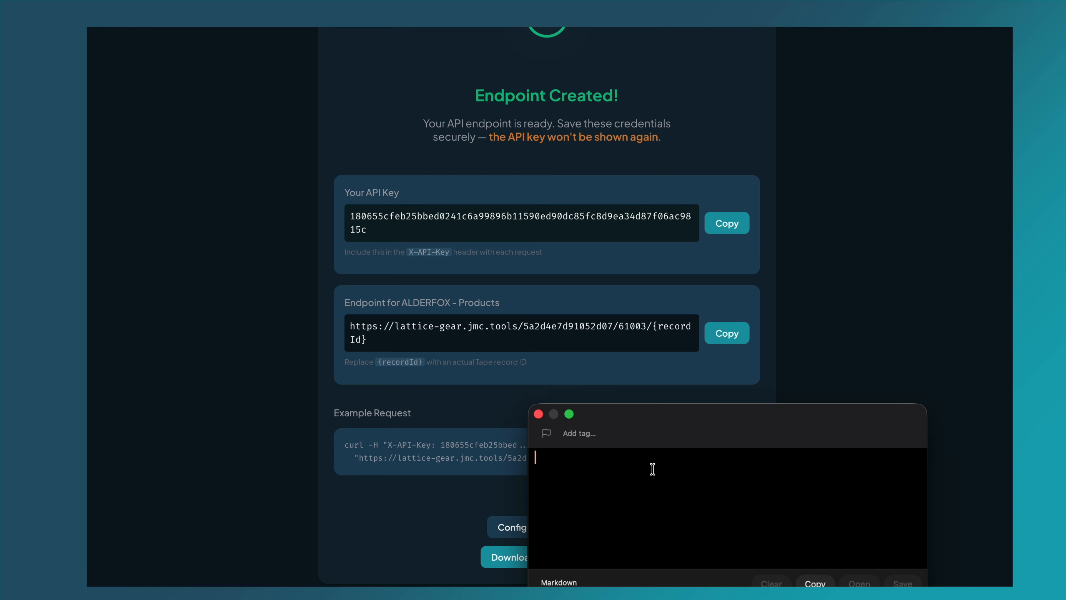
pyautogui.press('super+v')
pyautogui.press('Return')
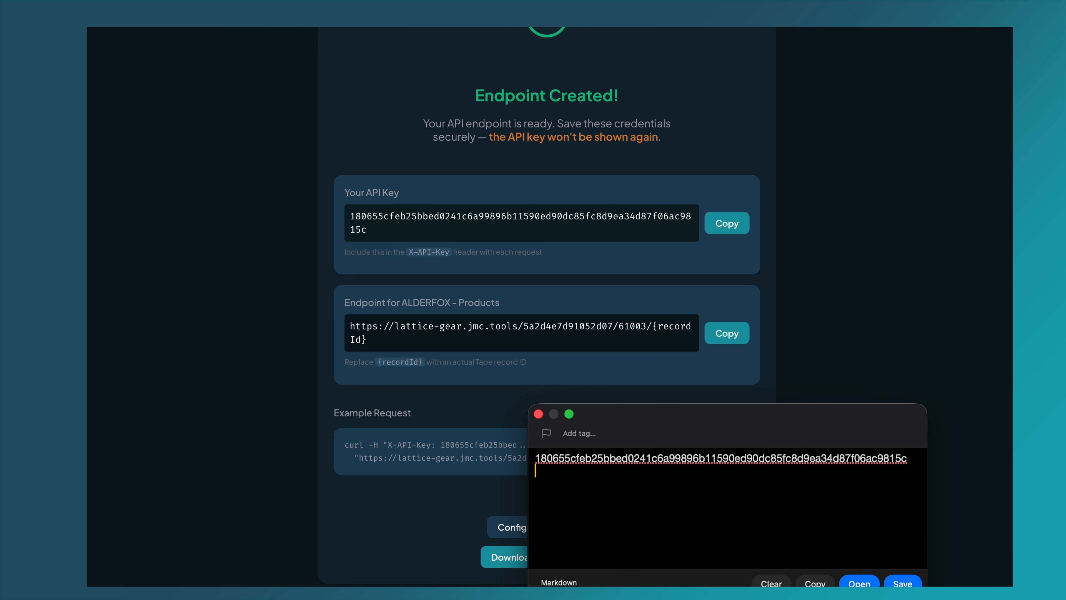
# Copy the header name X-API-Key from the API key instructions into the note on a separate line.
pyautogui.click(447, 253)
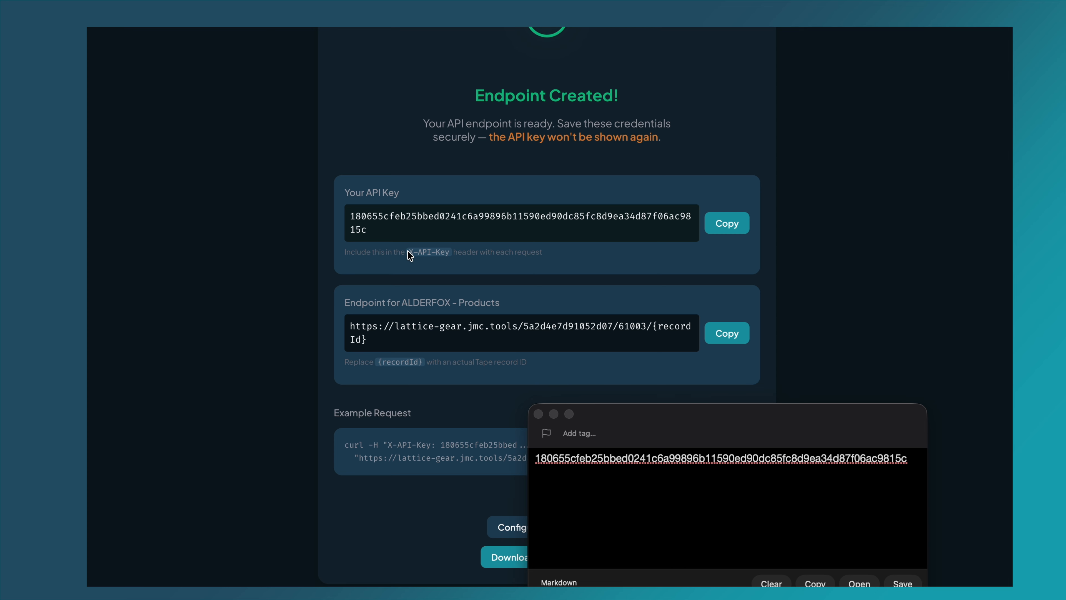
pyautogui.moveTo(409, 252); pyautogui.dragTo(450, 251)
pyautogui.click(576, 497)
pyautogui.press('super+v')
pyautogui.press('Return')
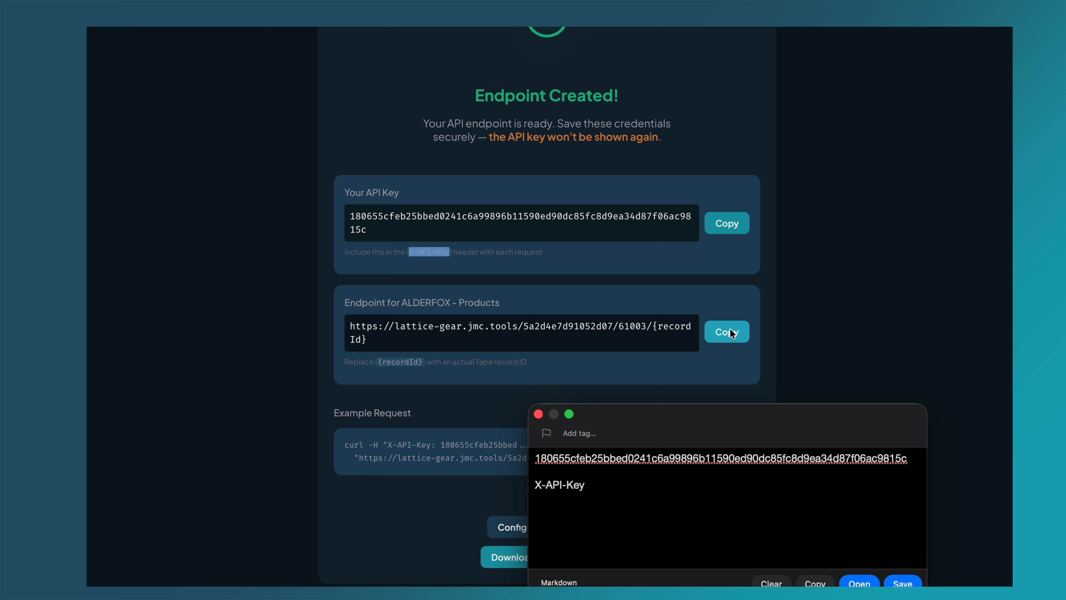
# Copy the ALDERFOX - Products endpoint URL into the note and move the note window clear of the setup summary download.
pyautogui.click(734, 337)
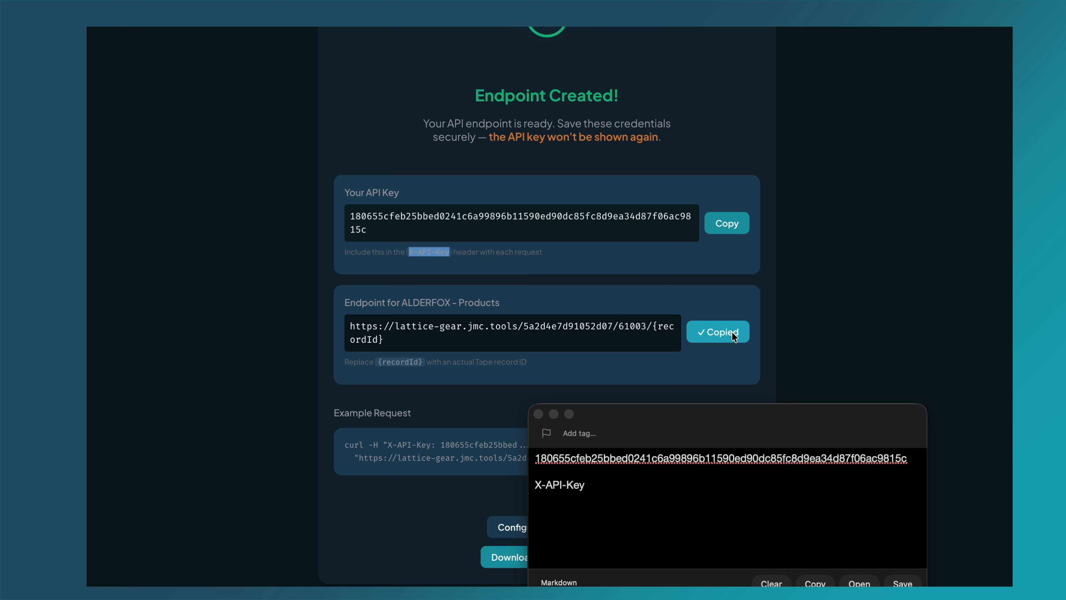
pyautogui.click(646, 510)
pyautogui.press('super+v')
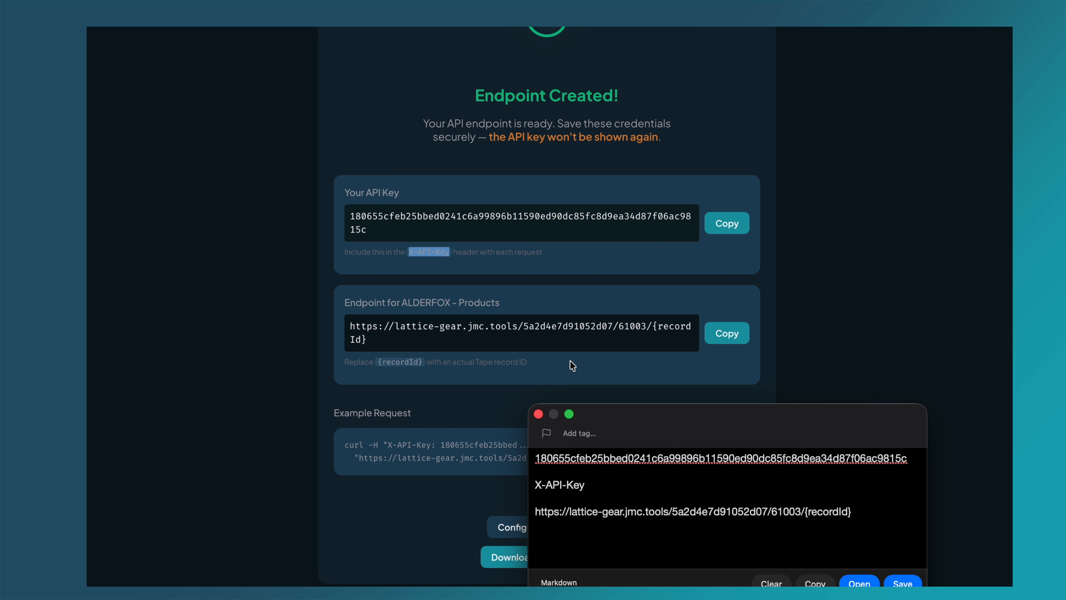
pyautogui.scroll(-3, 545, 346)
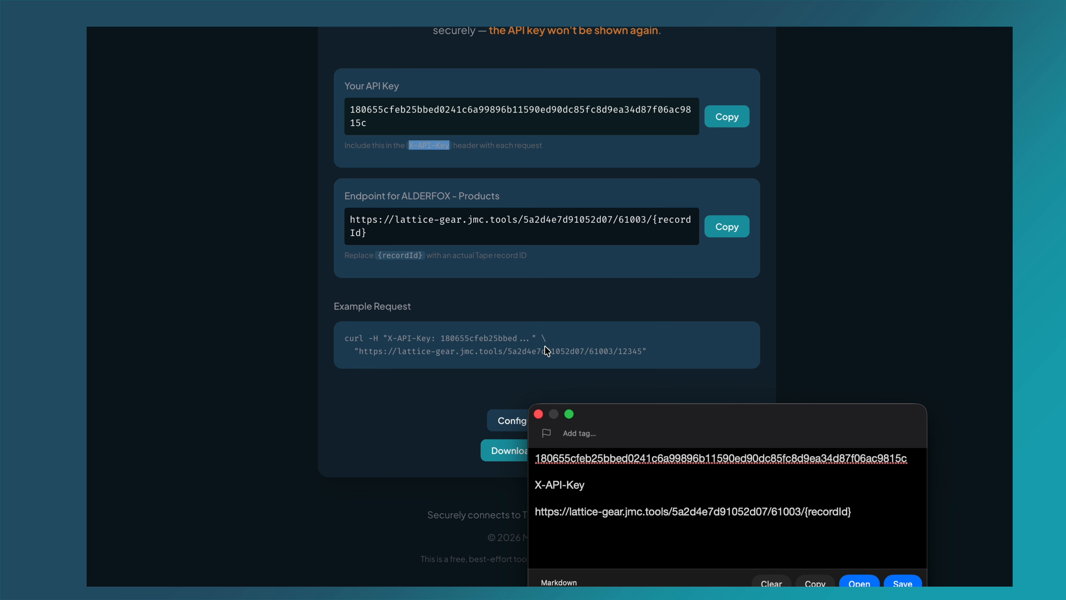
pyautogui.moveTo(616, 419); pyautogui.dragTo(732, 504)
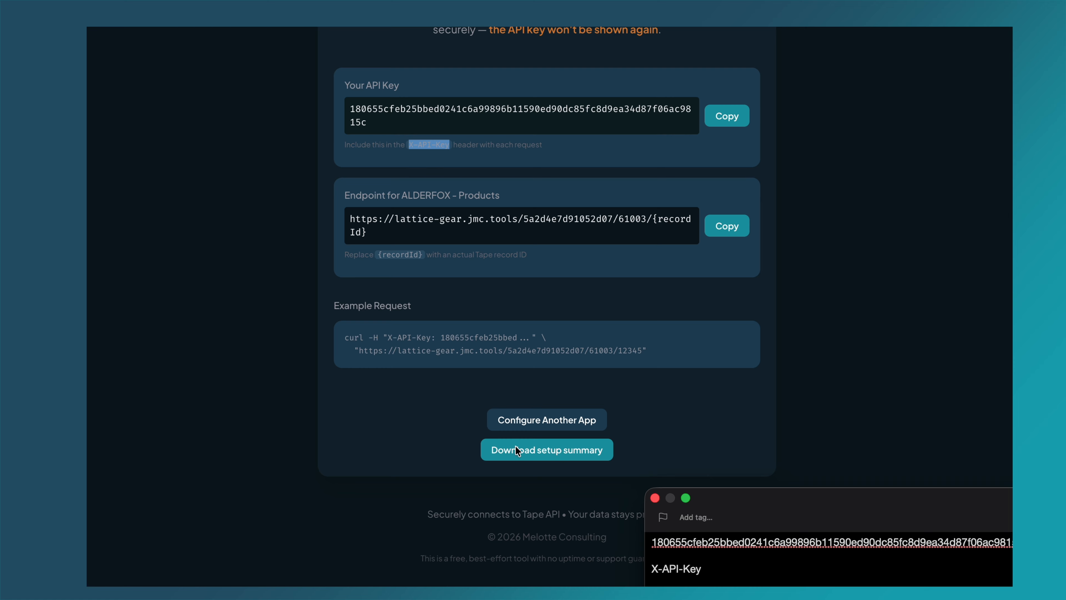
# Download the setup summary of the new ALDERFOX - Products endpoint.
pyautogui.click(541, 450)
pyautogui.click(558, 452)
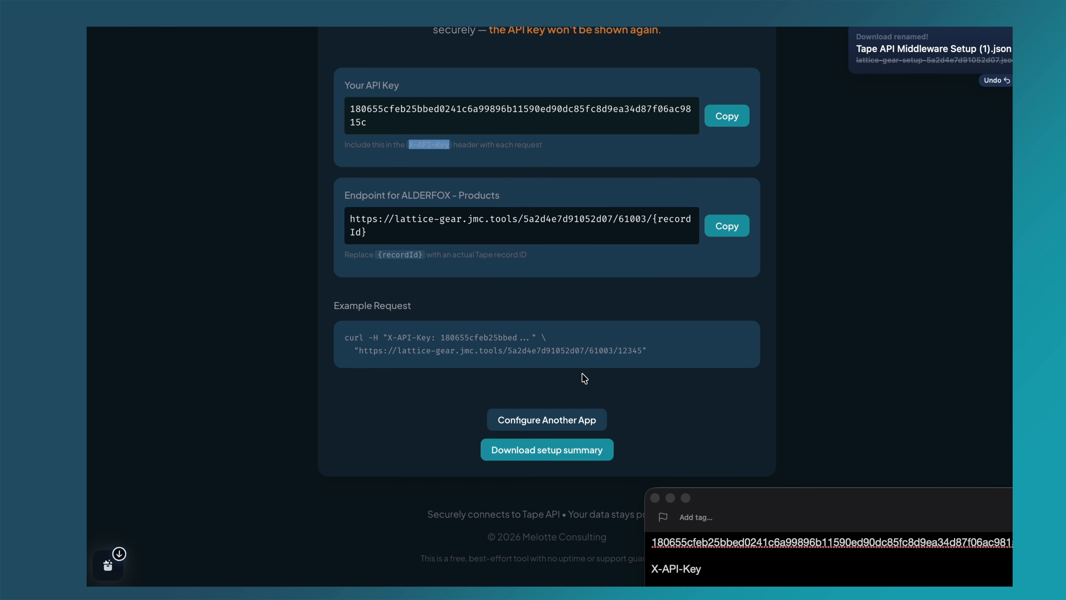
pyautogui.scroll(1, 686, 241)
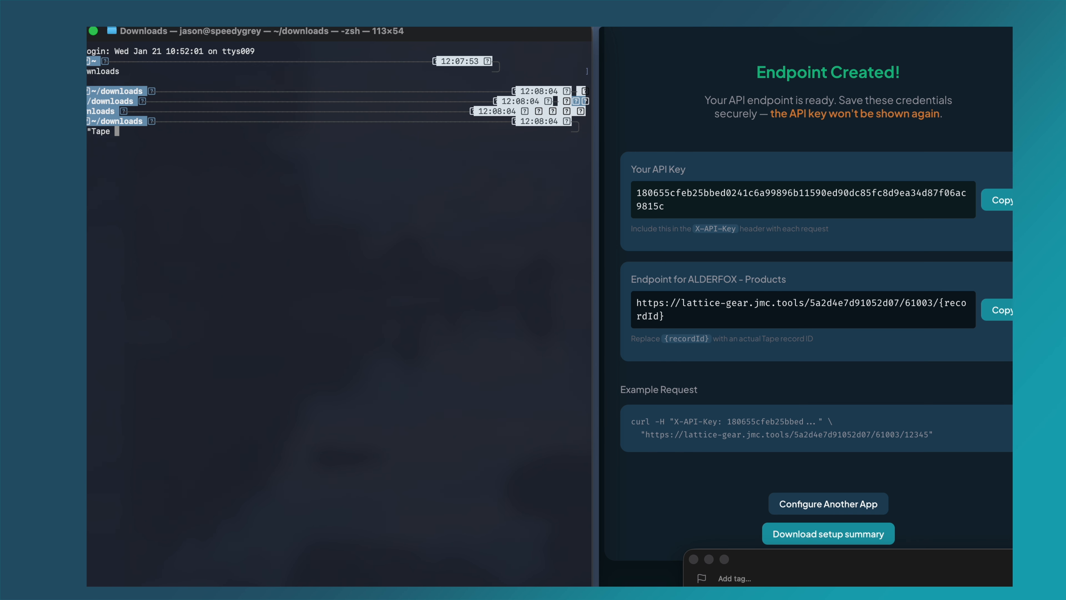
# In the Terminal, display the contents of "Tape API Middleware Setup (1).json" from the downloads folder.
pyautogui.press('Tab')
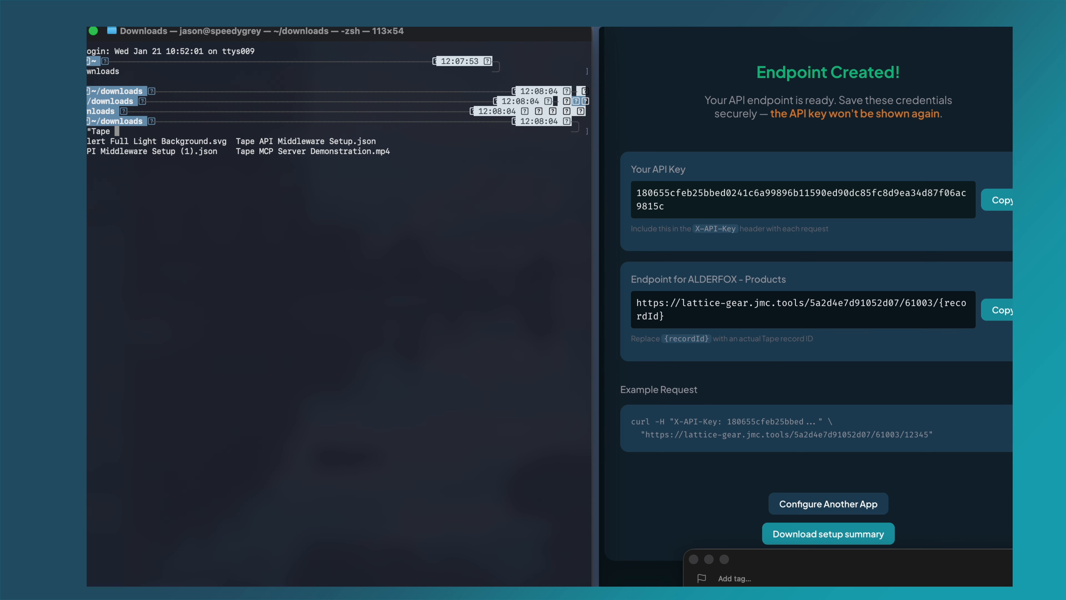
pyautogui.write('A')
pyautogui.write('M')
pyautogui.press('Tab')
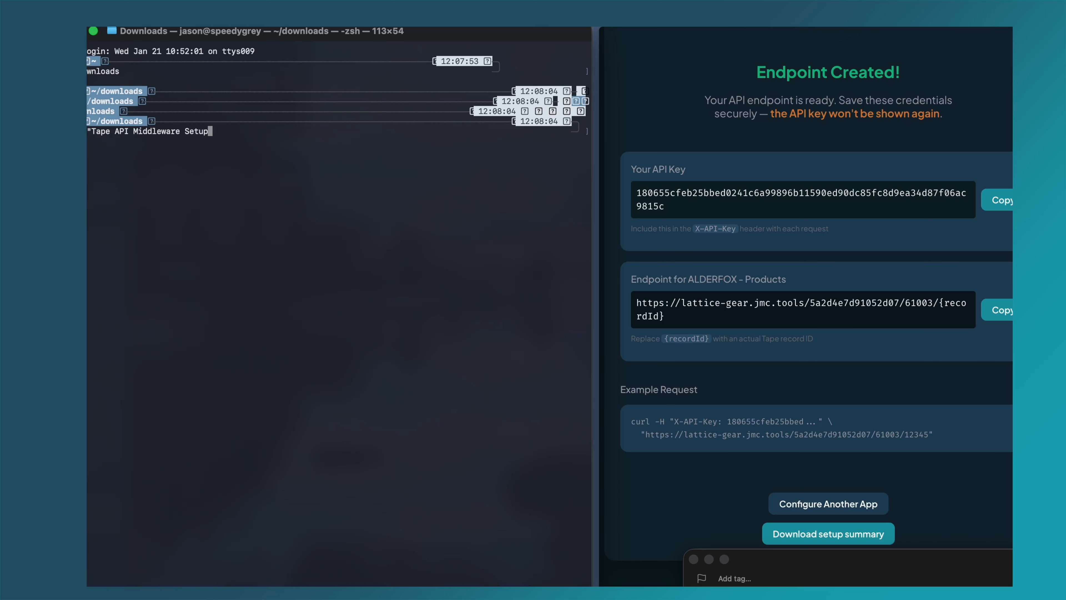
pyautogui.press('Tab')
pyautogui.write('(1')
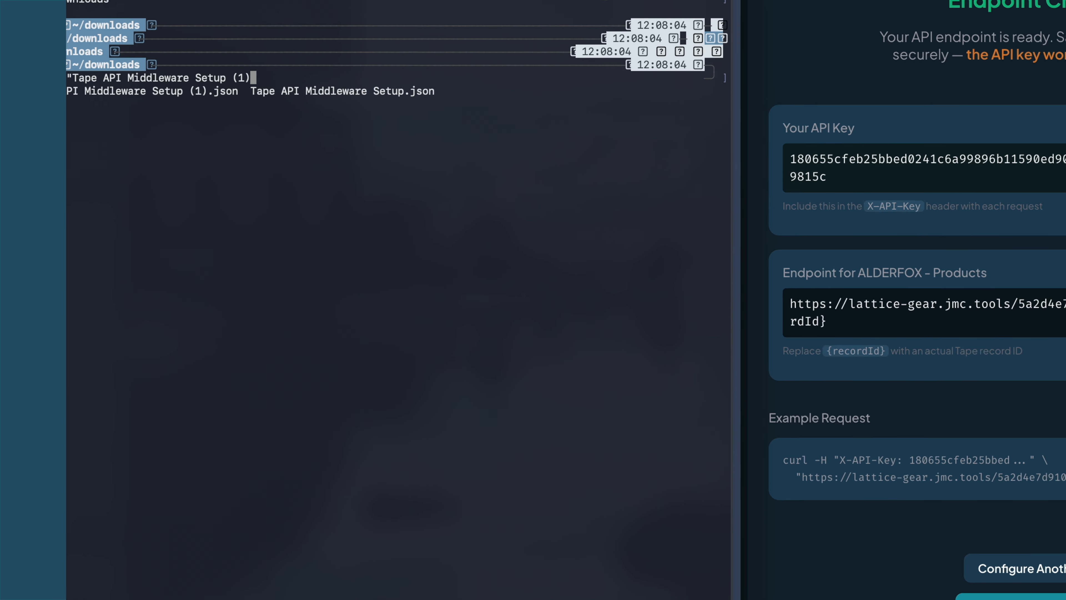
pyautogui.write(')1')
pyautogui.press('BackSpace')
pyautogui.press('Tab')
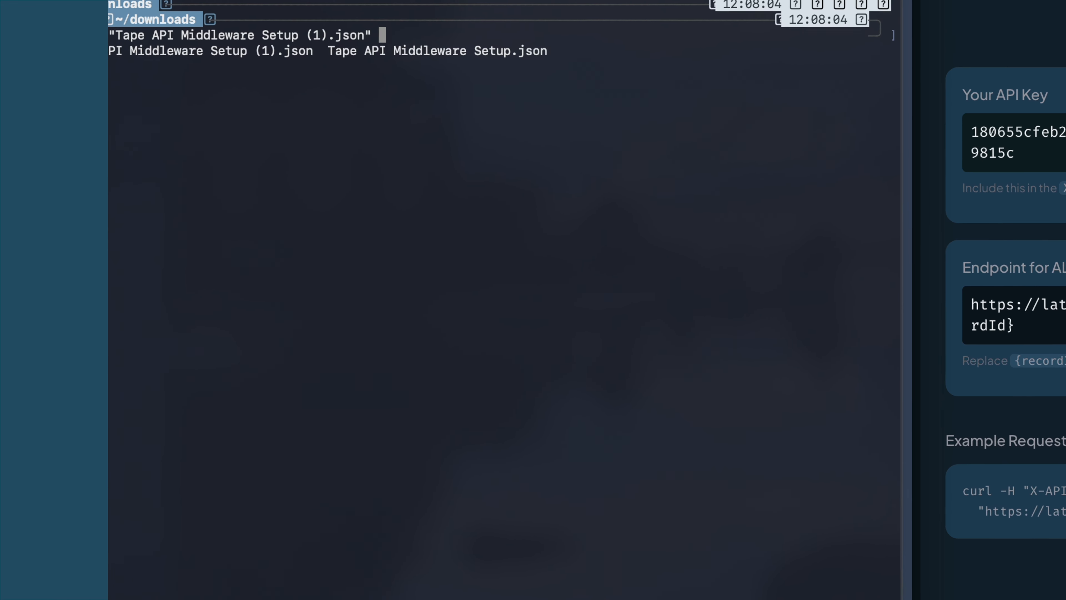
pyautogui.press('Return')
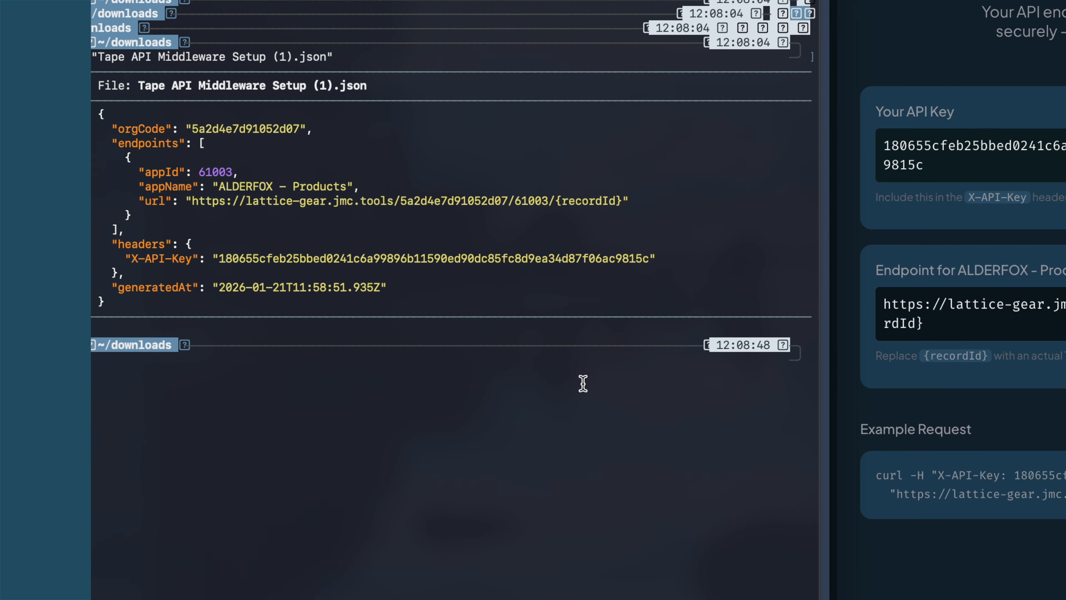
# Switch to Postman, rename the new request in the Lattice Gear collection as Get Record and save it.
pyautogui.press('super+shift+4')
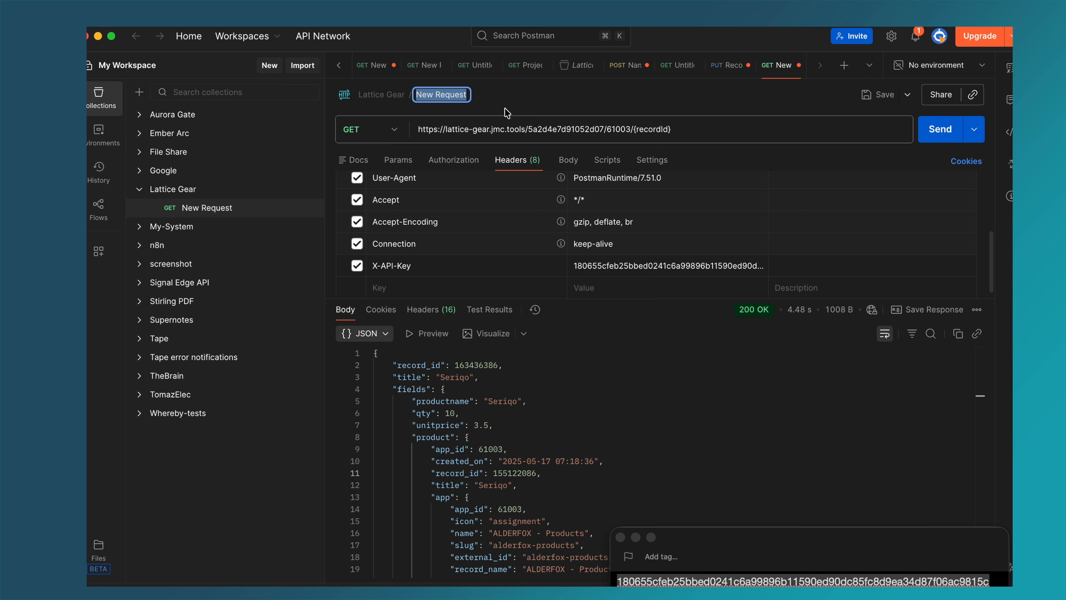
pyautogui.write('Get Record')
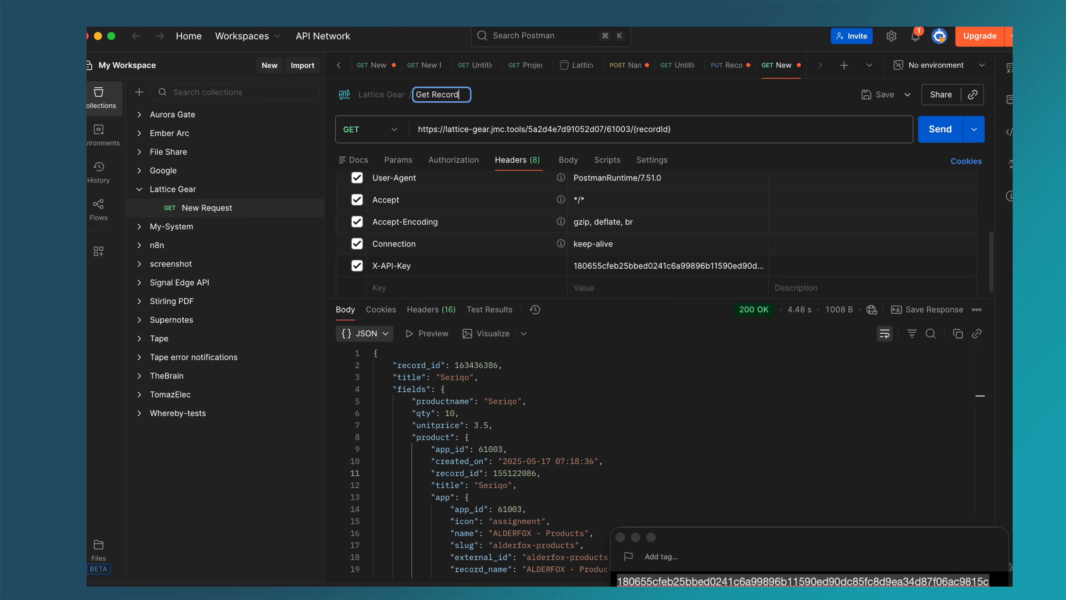
pyautogui.click(848, 101)
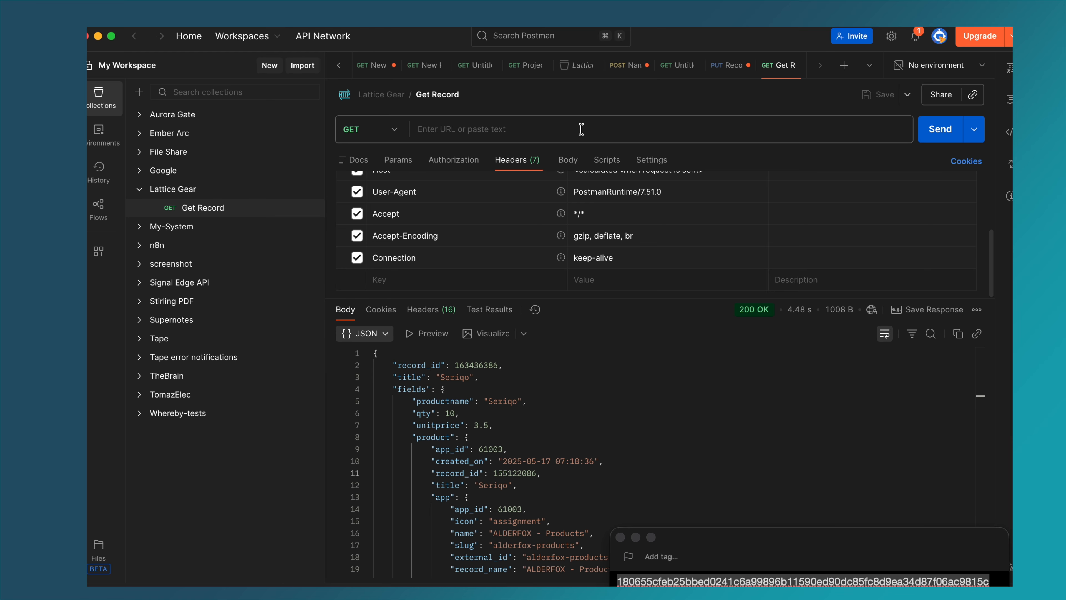
# Bring the note window into view and copy its endpoint URL into the URL of the Get Record request.
pyautogui.scroll(4, 515, 268)
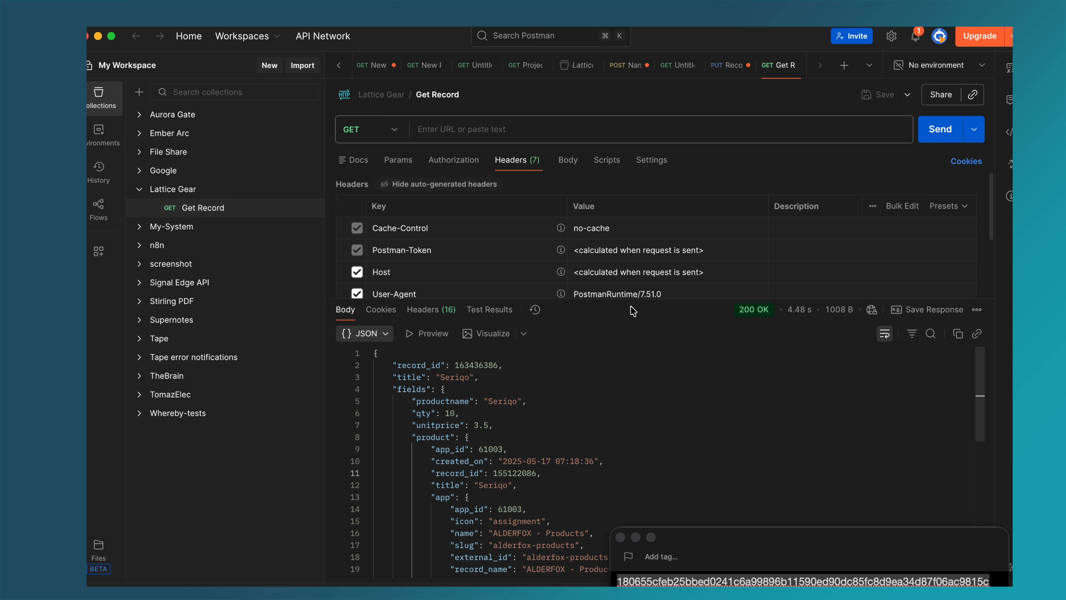
pyautogui.moveTo(760, 553); pyautogui.dragTo(627, 295)
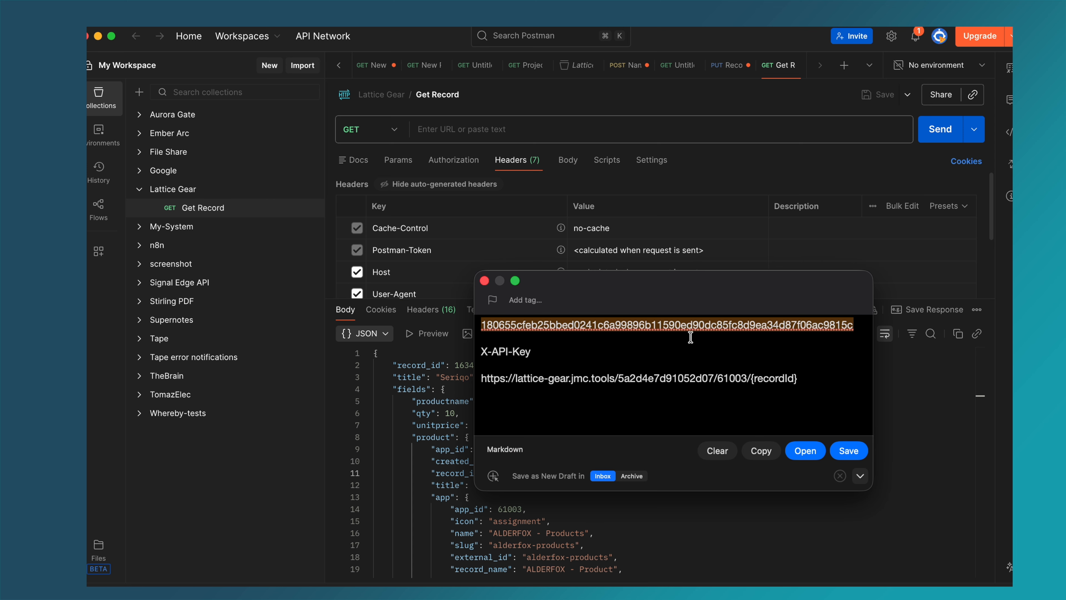
pyautogui.click(798, 379)
pyautogui.moveTo(798, 379); pyautogui.dragTo(474, 380)
pyautogui.press('super+c')
pyautogui.click(514, 127)
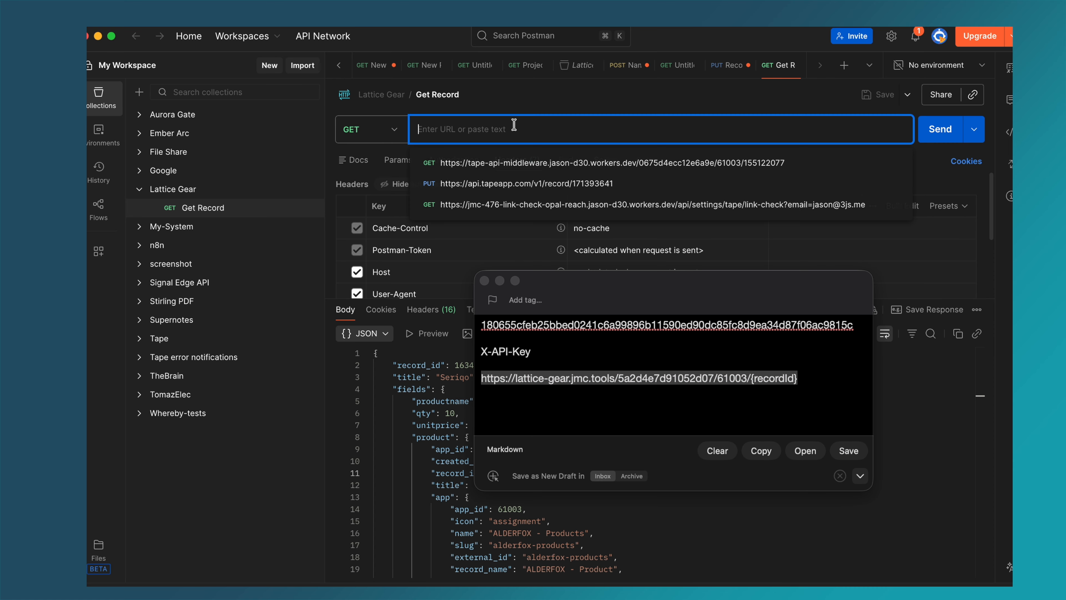
pyautogui.press('super+v')
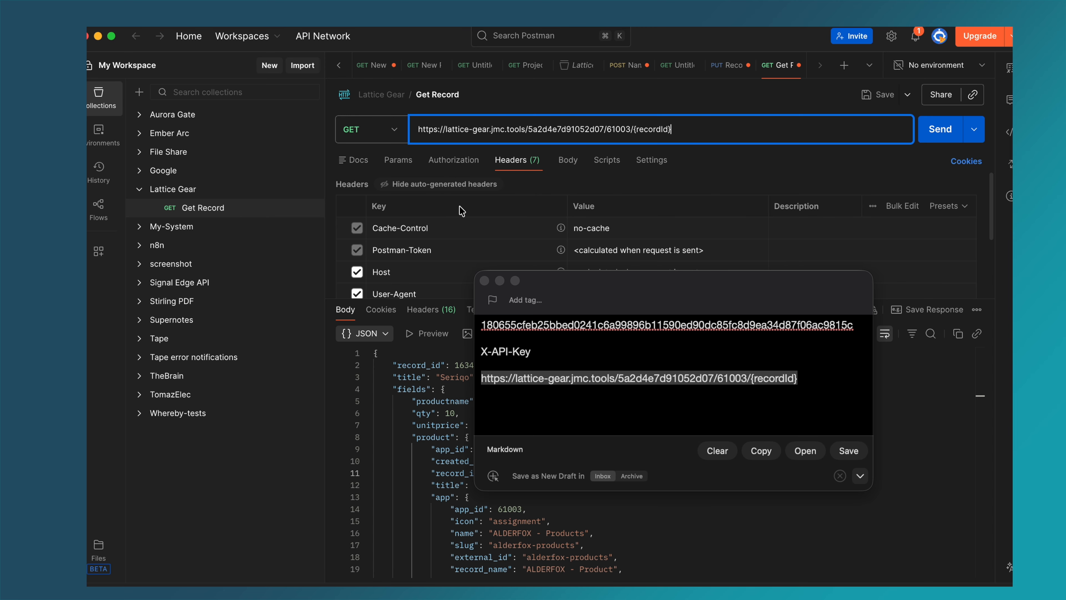
# Switch to Tape, copy the record ID from the developer info of the Glyphix product in ALDERFOX - Products, and return to Postman.
pyautogui.press('super+Tab')
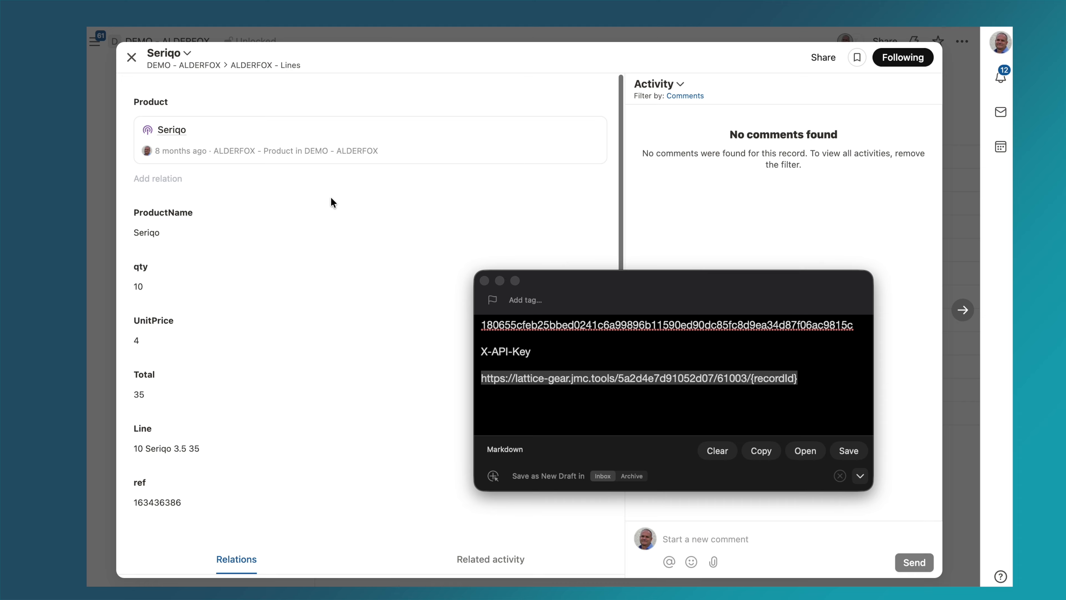
pyautogui.click(132, 58)
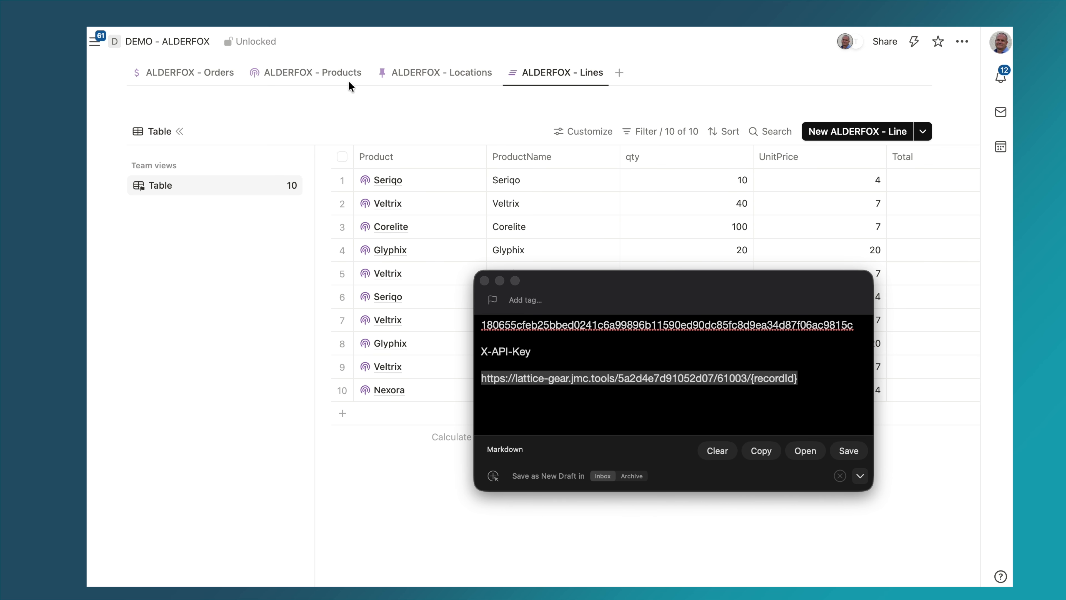
pyautogui.click(274, 83)
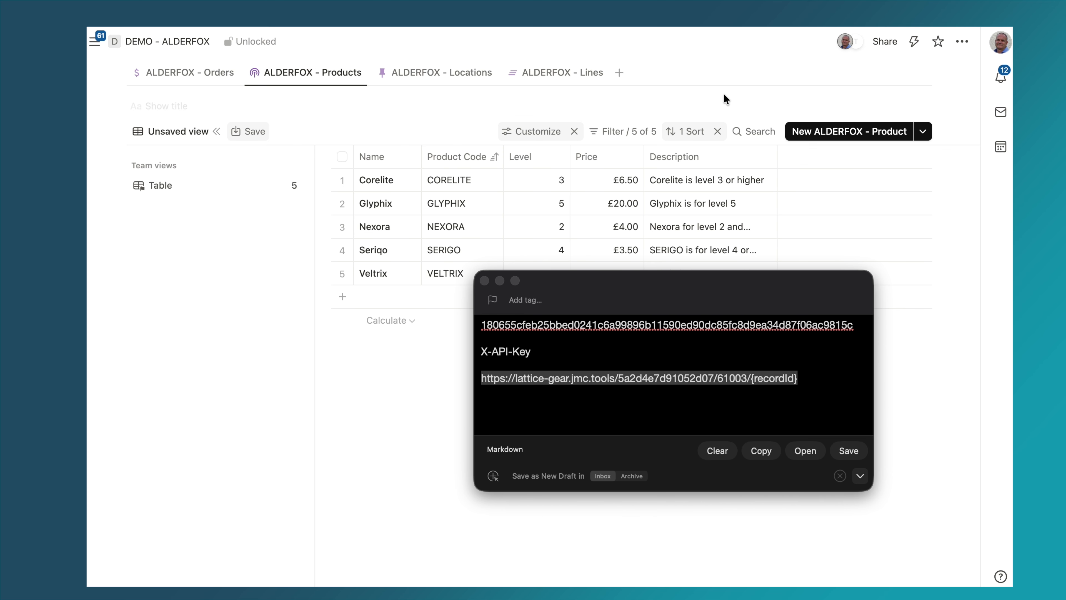
pyautogui.click(681, 205)
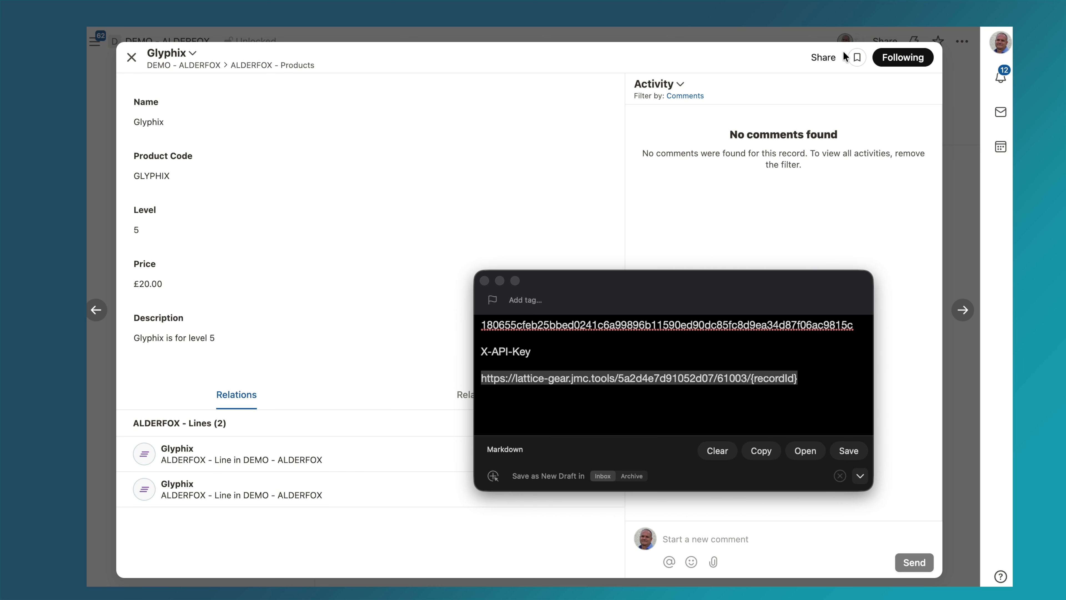
pyautogui.click(193, 52)
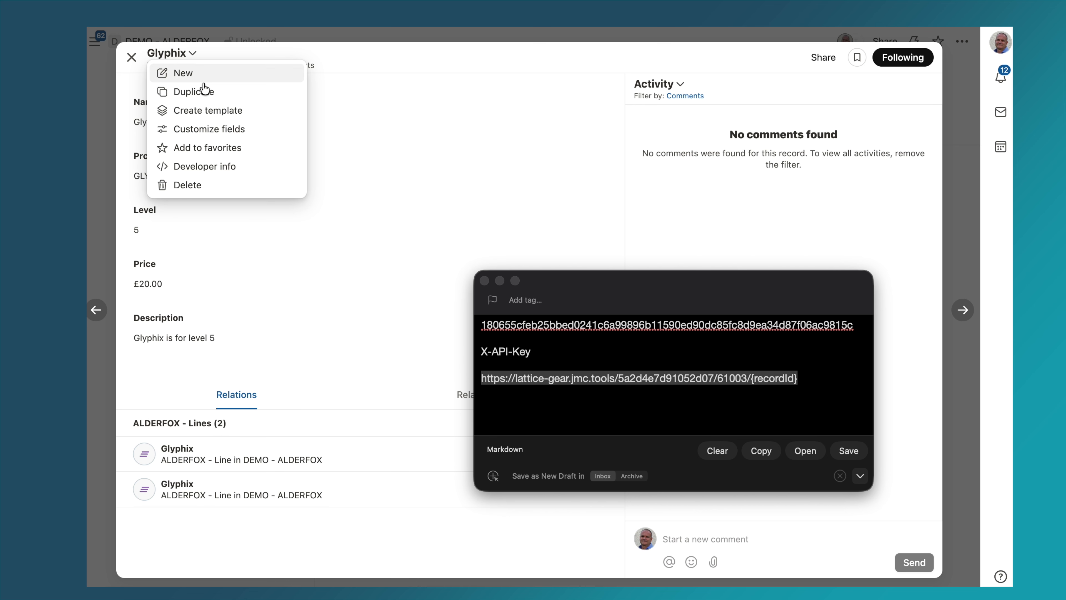
pyautogui.click(234, 166)
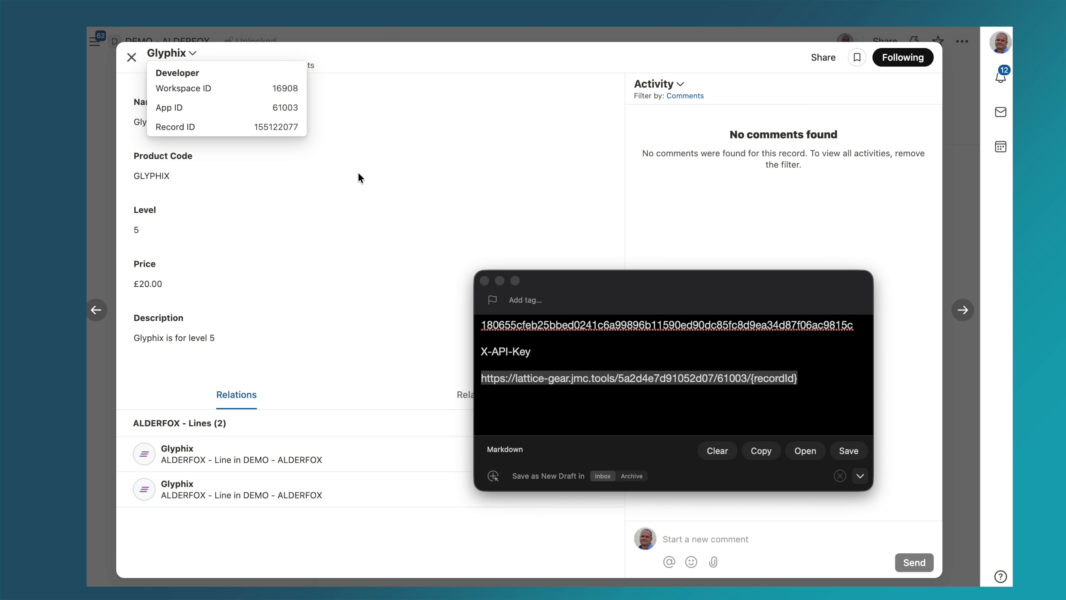
pyautogui.doubleClick(279, 126)
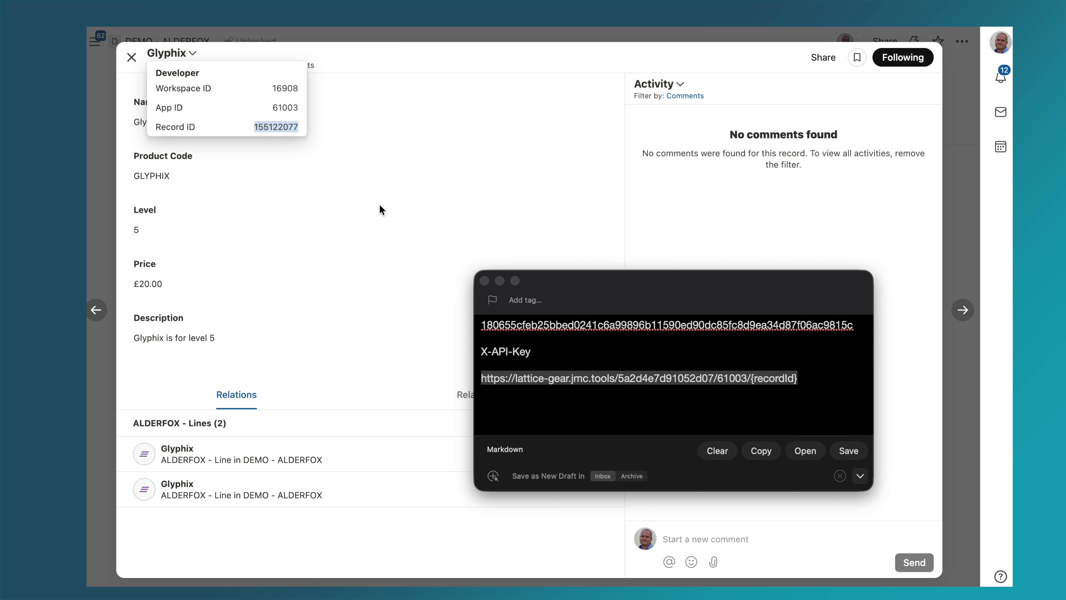
pyautogui.press('super+Tab')
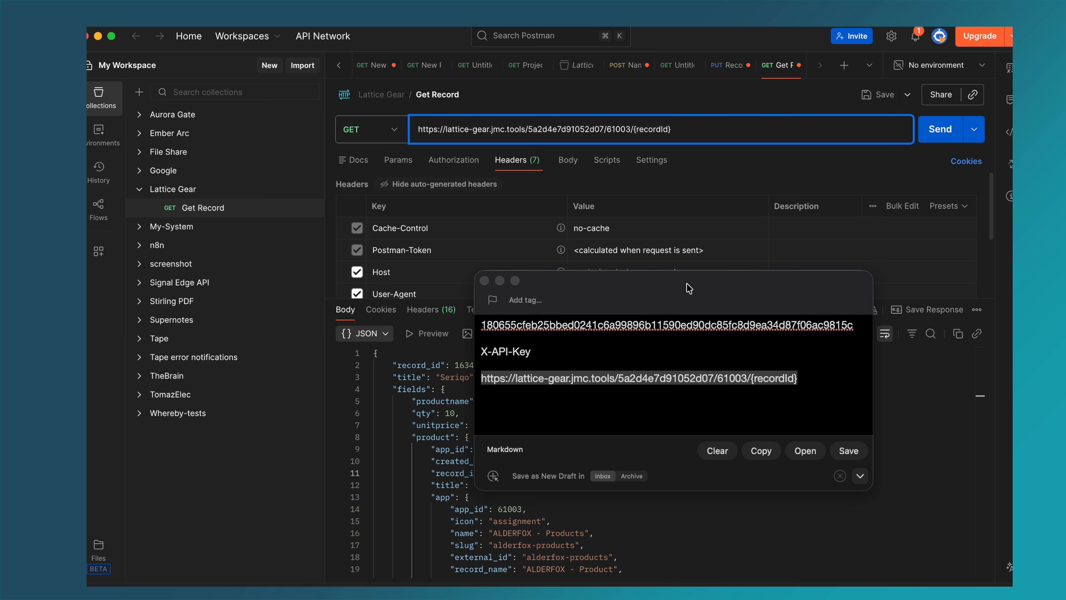
# Move the note window out of the way, replace {recordId} in the request URL with 155122077 and send the request.
pyautogui.click(694, 310)
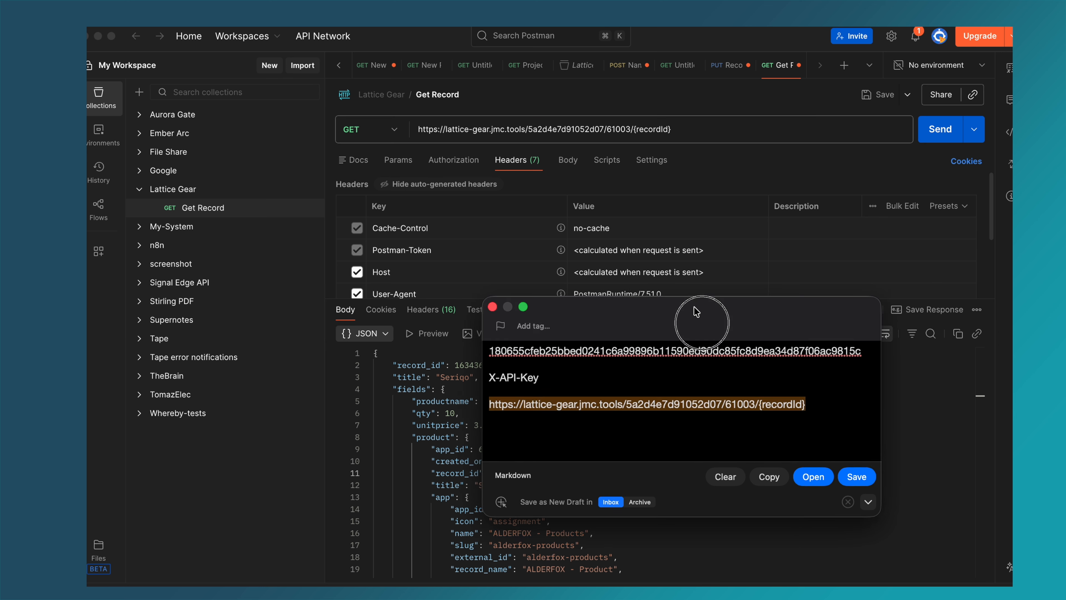
pyautogui.moveTo(694, 310); pyautogui.dragTo(836, 584)
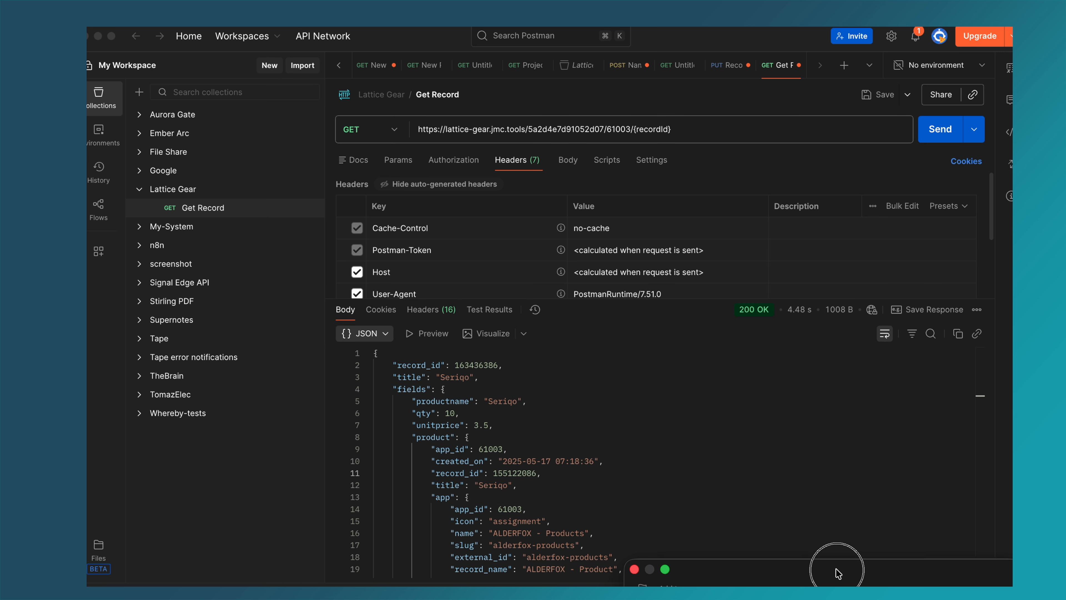
pyautogui.click(683, 130)
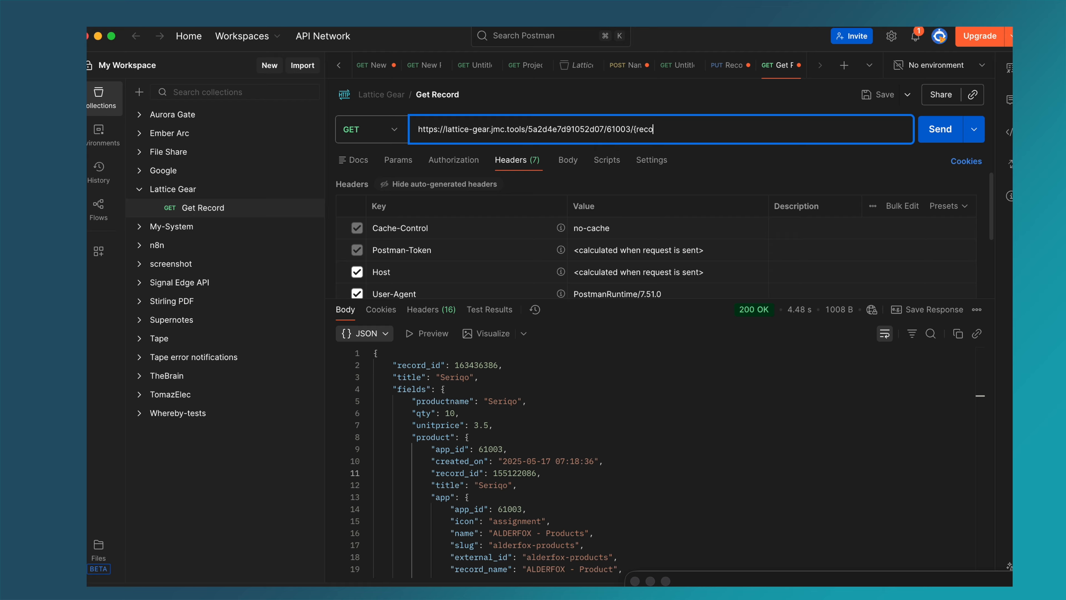
pyautogui.press('BackSpace')
pyautogui.press('BackSpace')
pyautogui.press('BackSpace')
pyautogui.press('BackSpace')
pyautogui.press('BackSpace')
pyautogui.write('155122077')
pyautogui.click(927, 136)
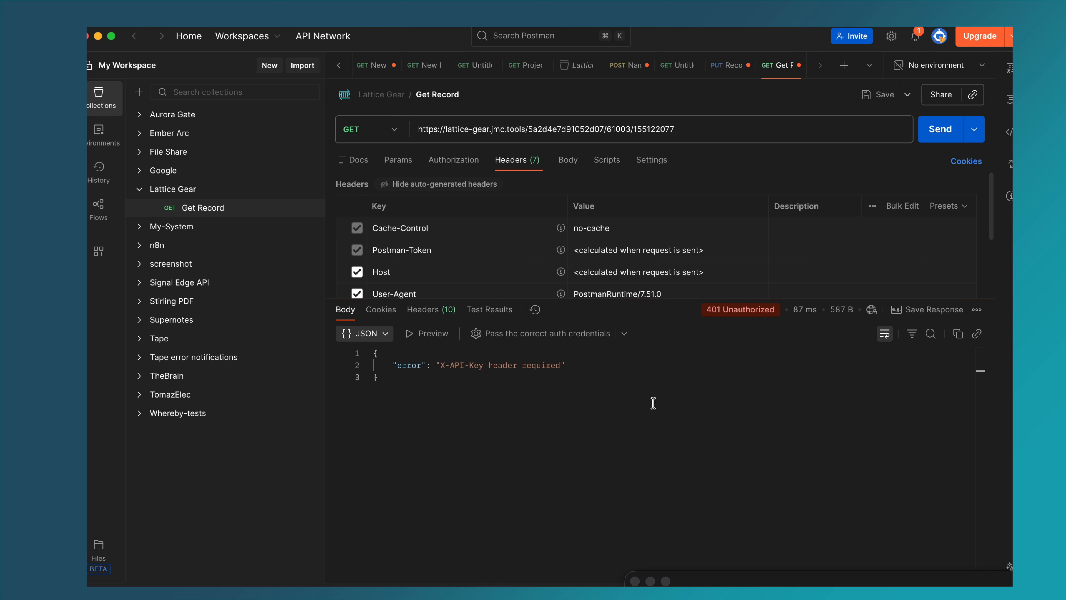
# Add an x-api-key header to the Get Record request.
pyautogui.click(453, 160)
pyautogui.click(512, 164)
pyautogui.scroll(-3, 589, 238)
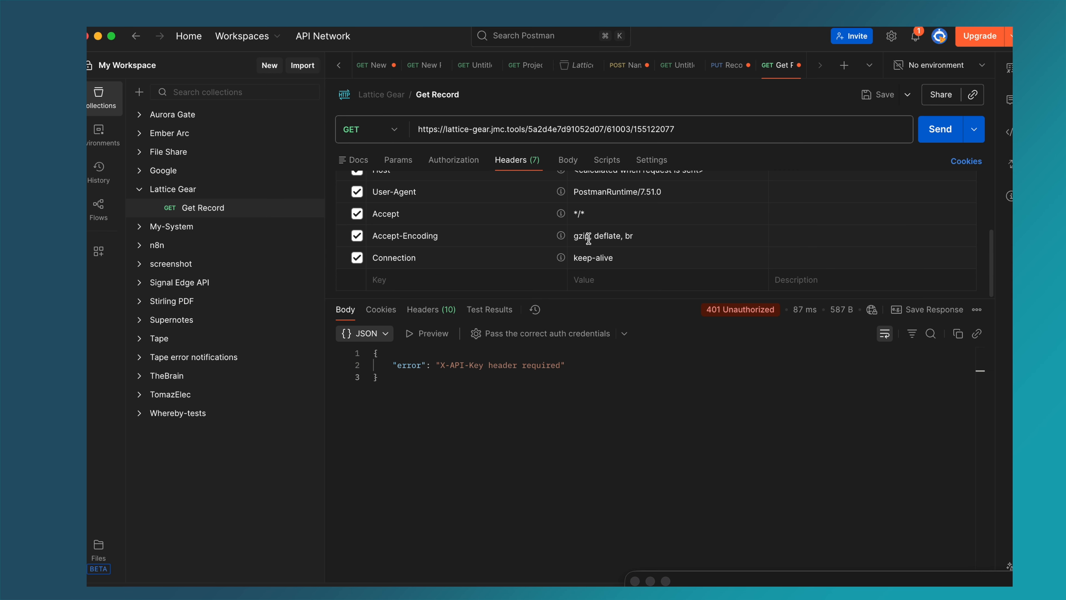
pyautogui.click(394, 278)
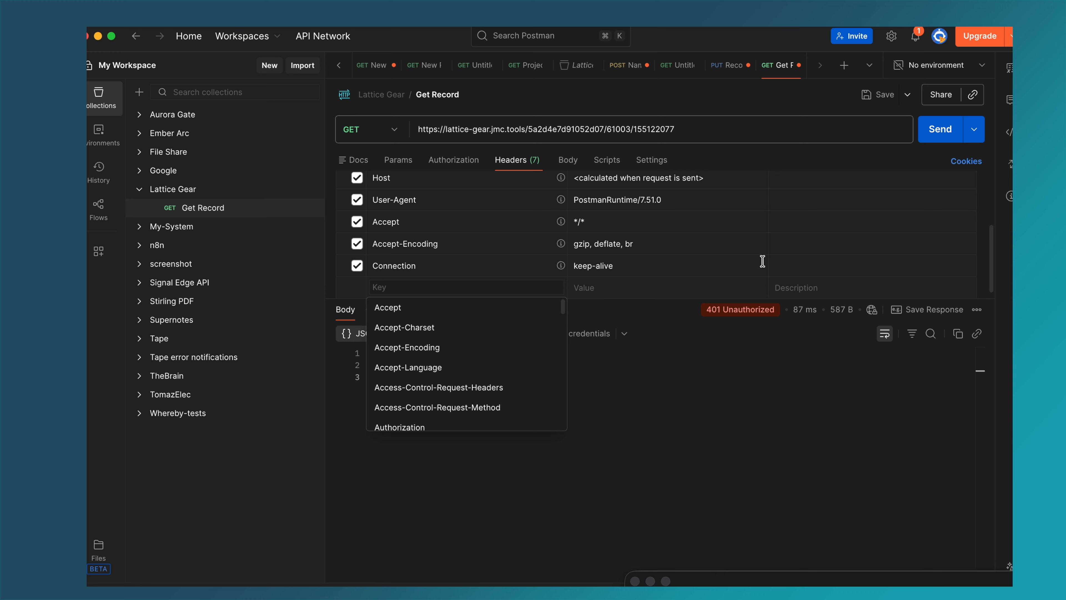
pyautogui.write('x')
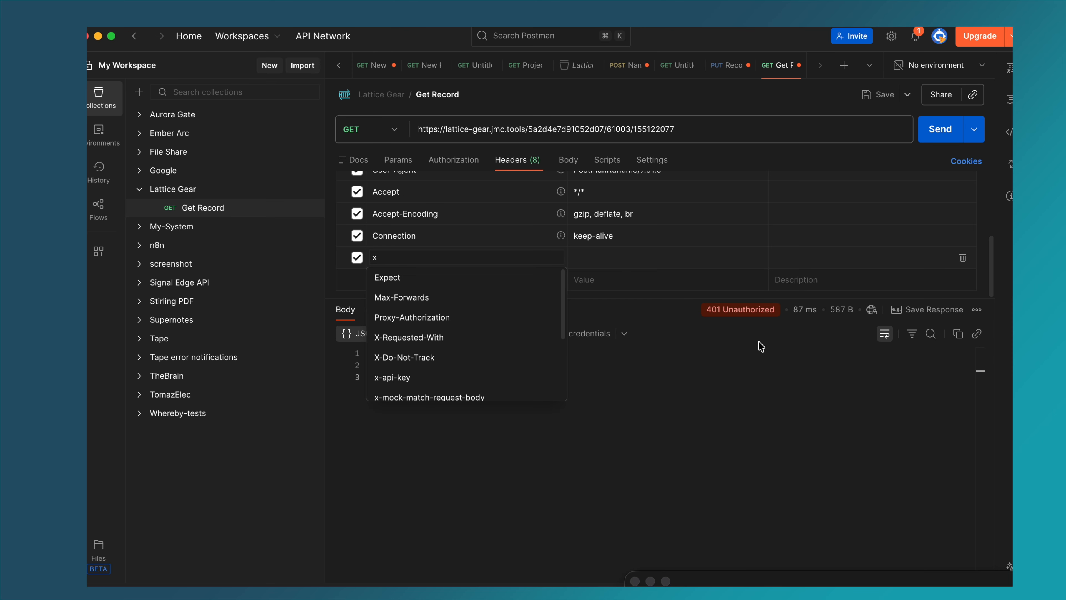
pyautogui.click(485, 377)
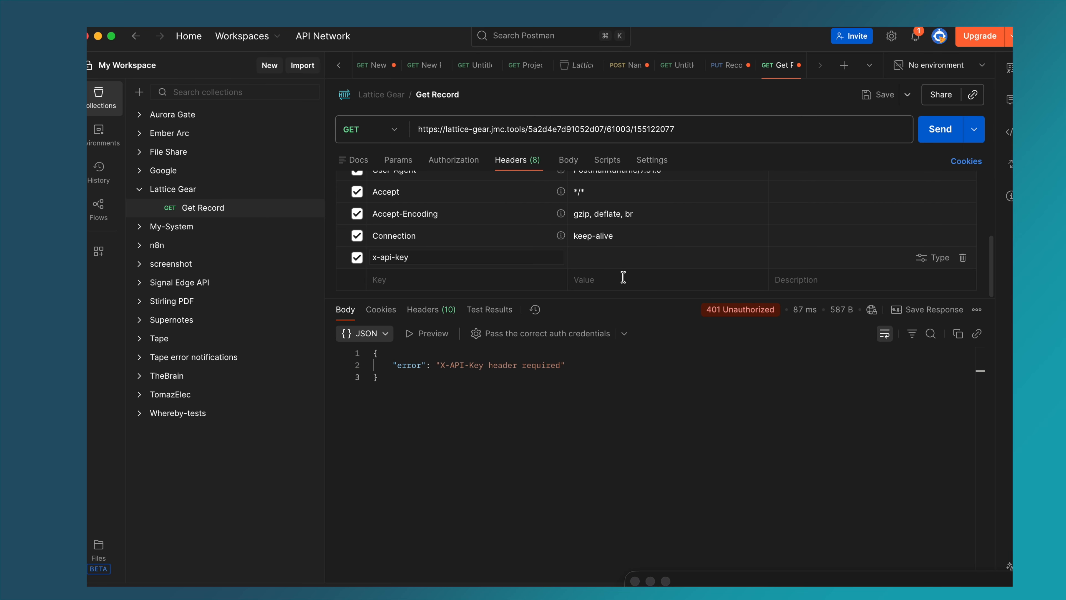
# Copy the API key from the note into the x-api-key header's value and send the request.
pyautogui.click(625, 258)
pyautogui.moveTo(762, 583); pyautogui.dragTo(563, 288)
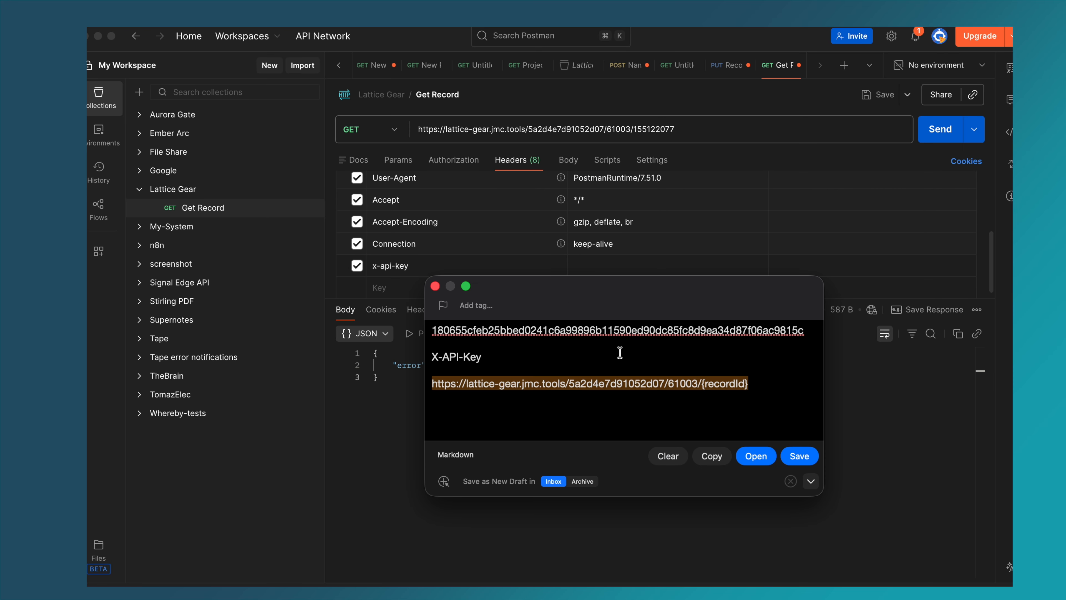
pyautogui.doubleClick(620, 331)
pyautogui.press('super+c')
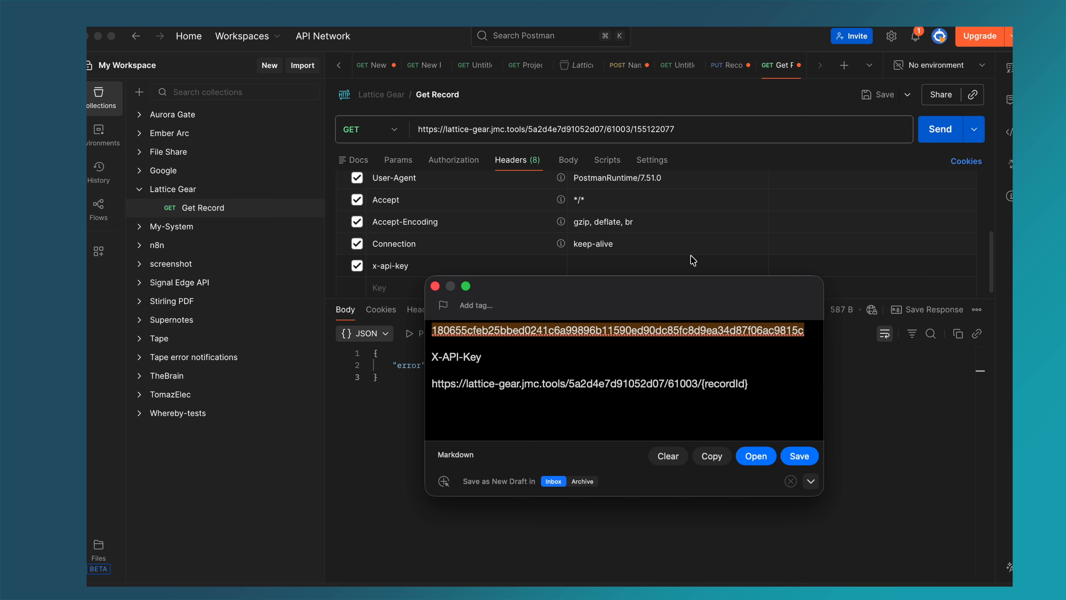
pyautogui.moveTo(645, 288); pyautogui.dragTo(817, 504)
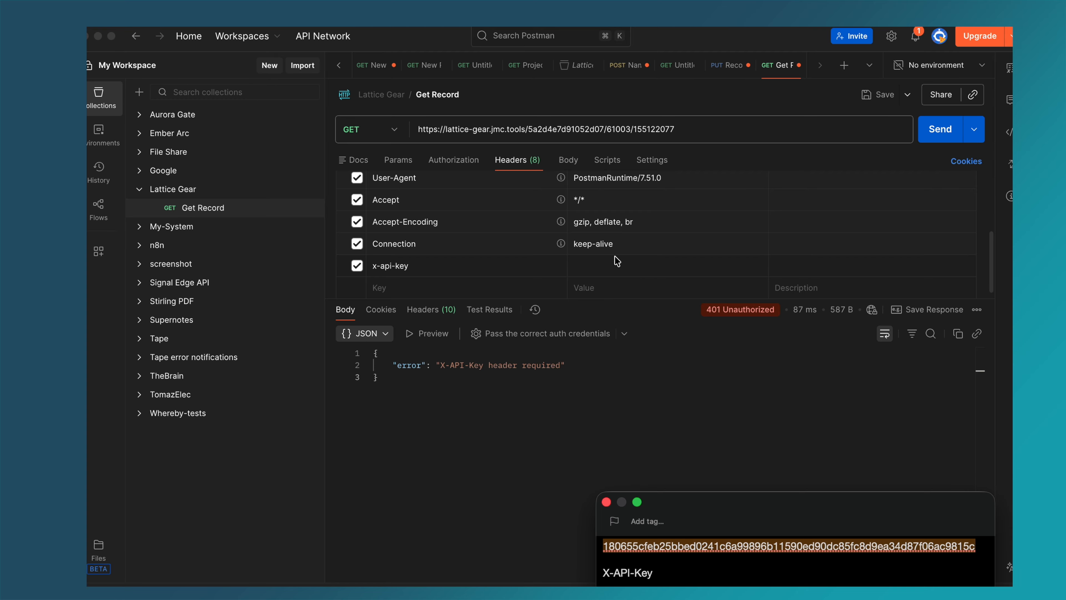
pyautogui.click(613, 268)
pyautogui.press('super+v')
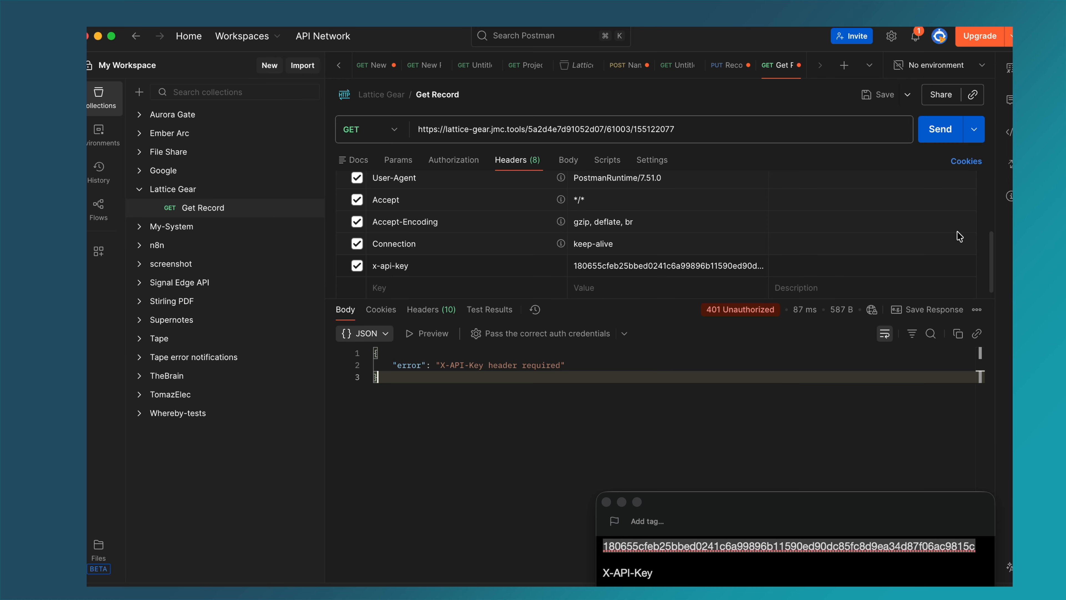
pyautogui.click(940, 130)
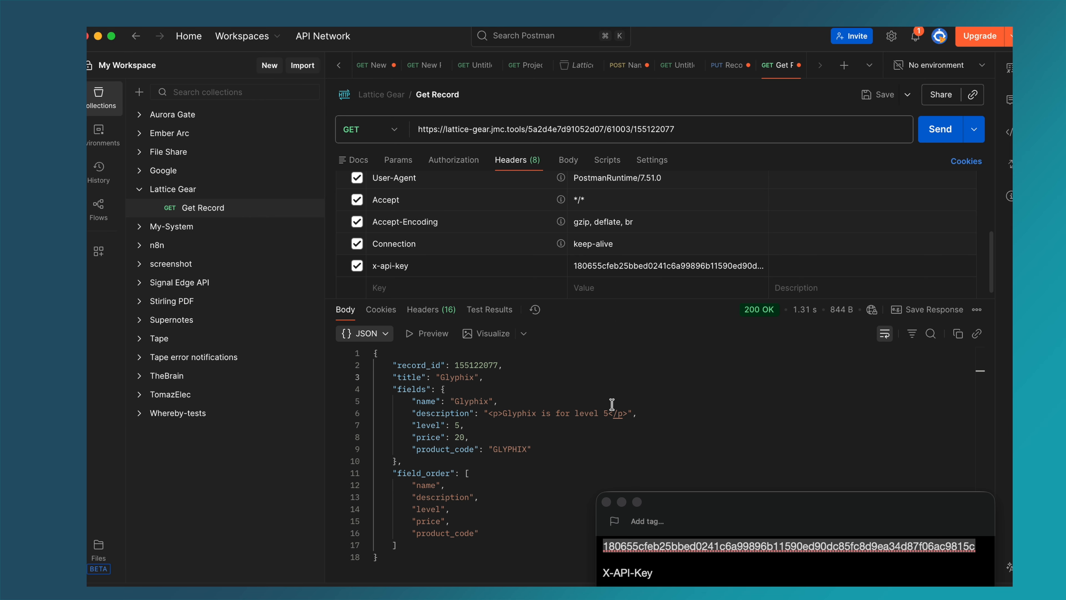
# Move the note window out of the way and examine the cache and rate-limit headers of the Get Record response.
pyautogui.moveTo(693, 504); pyautogui.dragTo(780, 562)
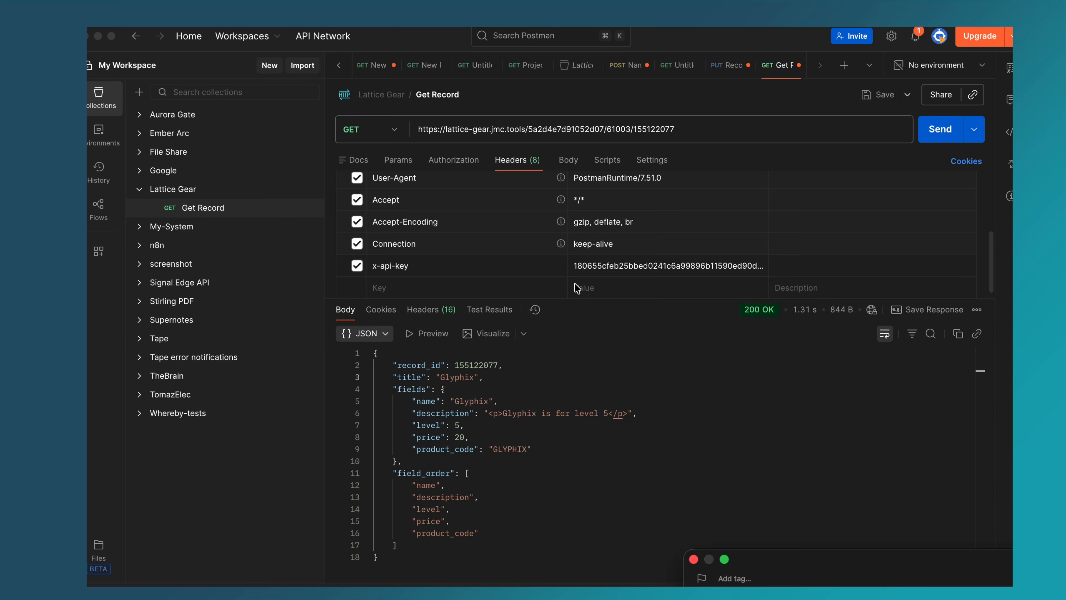
pyautogui.click(567, 159)
pyautogui.scroll(5, 516, 224)
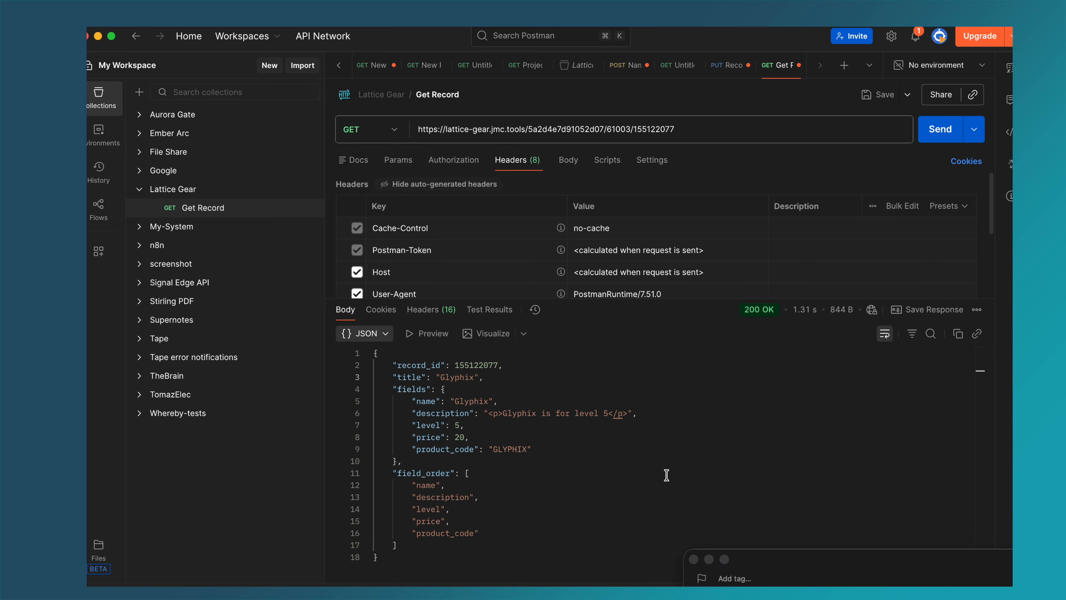
pyautogui.click(431, 313)
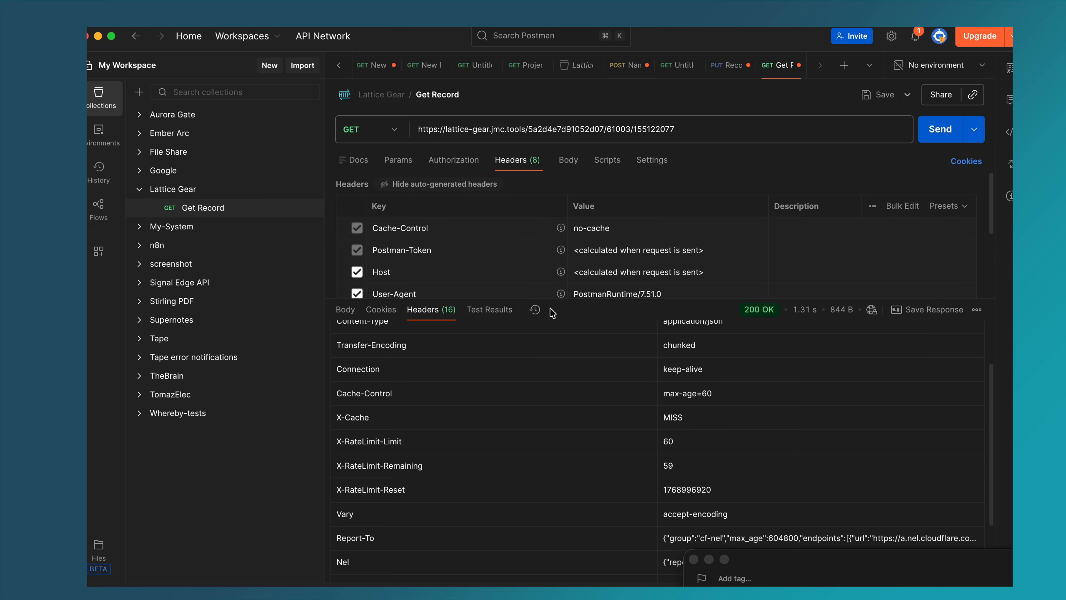
pyautogui.scroll(-3, 566, 479)
pyautogui.scroll(2, 567, 479)
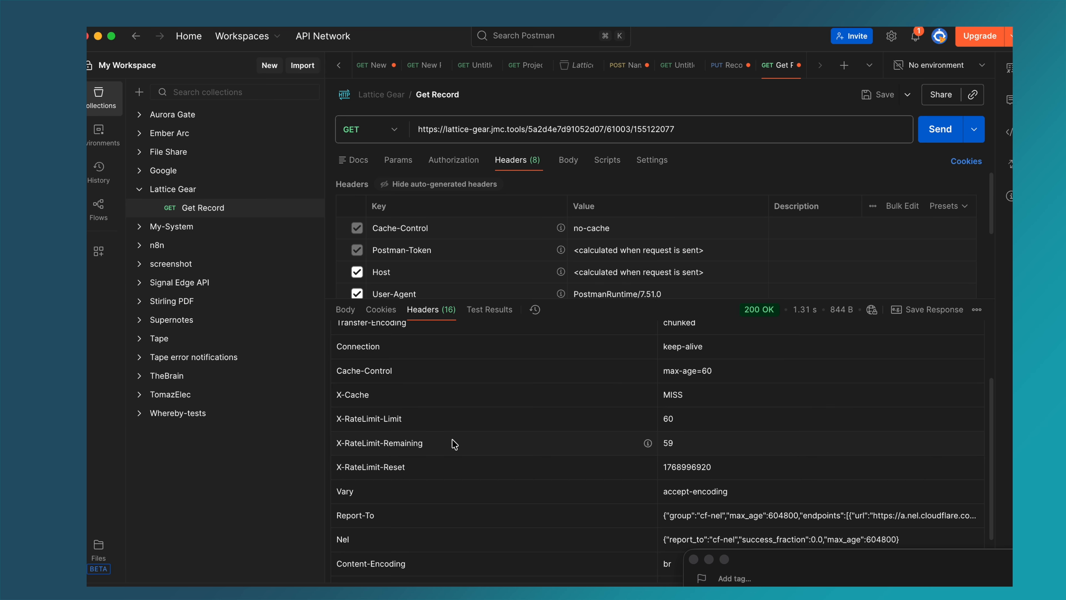
pyautogui.press('super+Return')
pyautogui.press('super+shift+4')
pyautogui.doubleClick(655, 128)
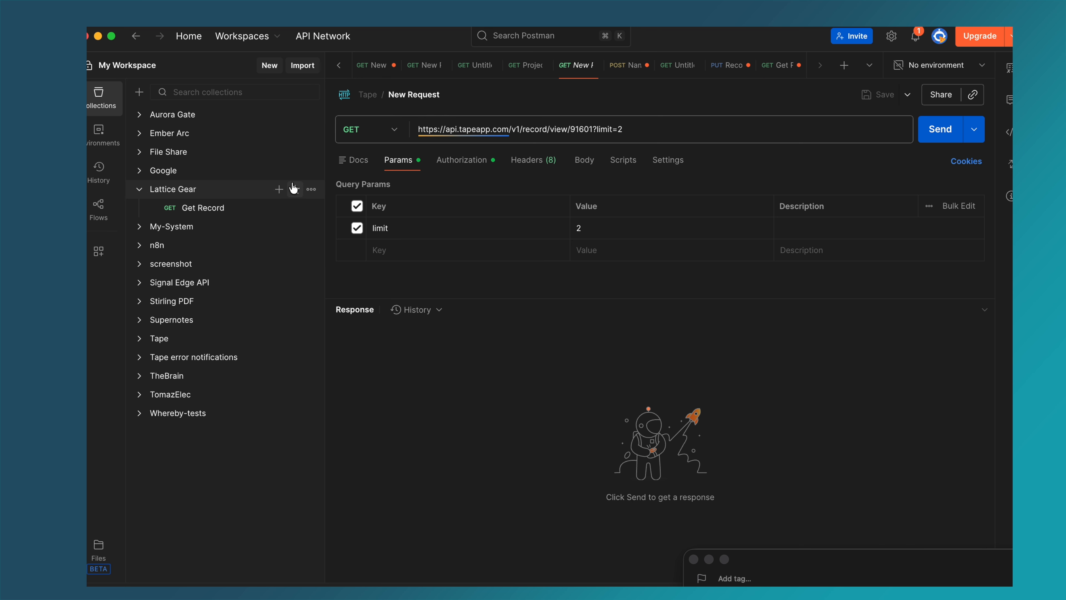
# Add a request named "record from Tape" to the Lattice Gear collection.
pyautogui.click(277, 189)
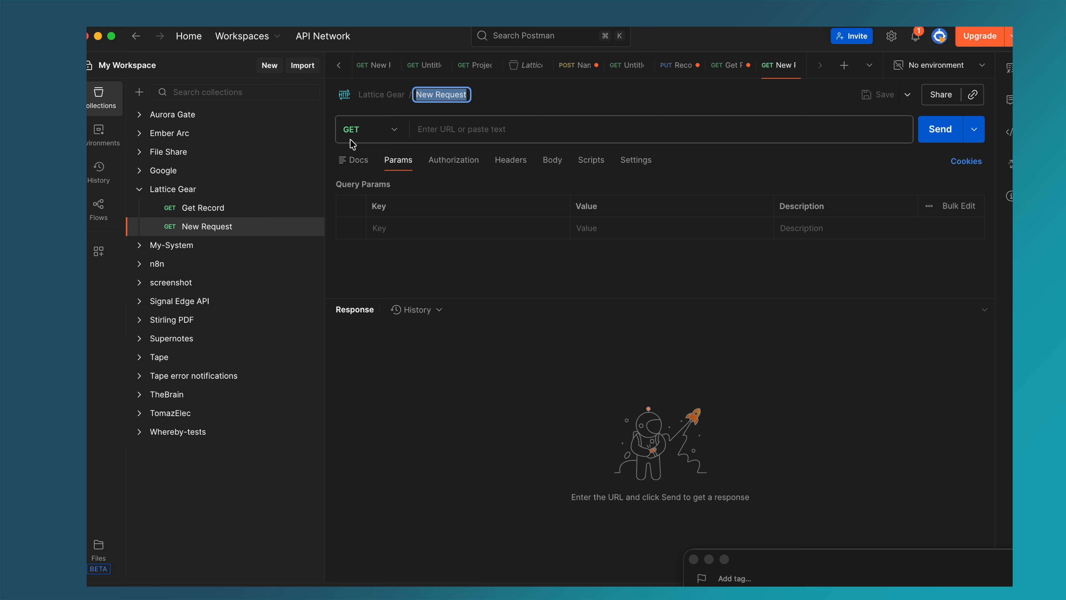
pyautogui.write('recor')
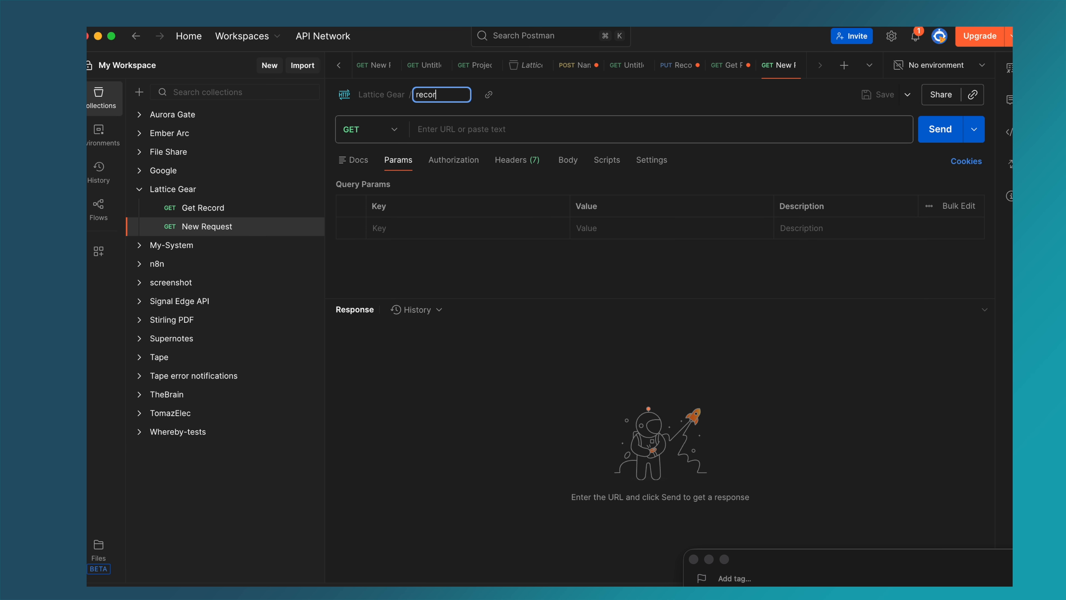
pyautogui.write('d from Tape')
pyautogui.click(491, 130)
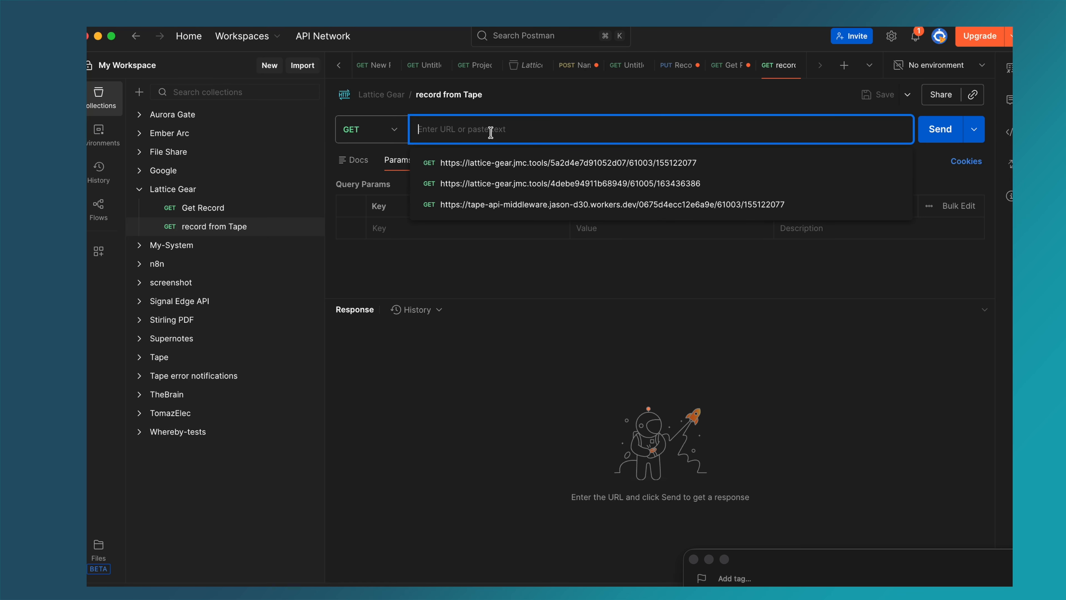
pyautogui.write('https://api.tapeapp.com/v1/record')
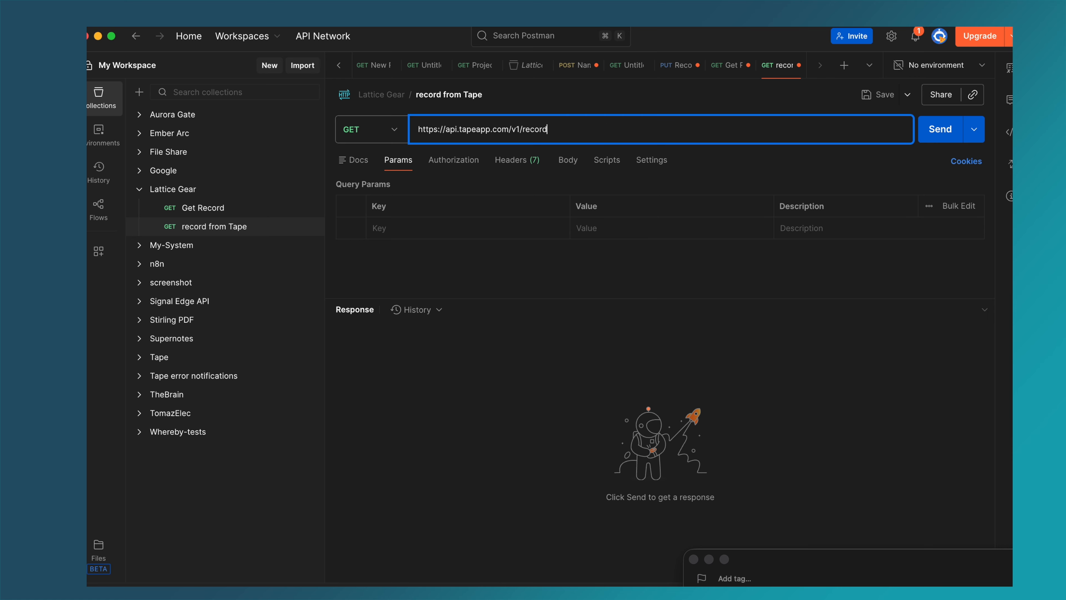
pyautogui.write('/')
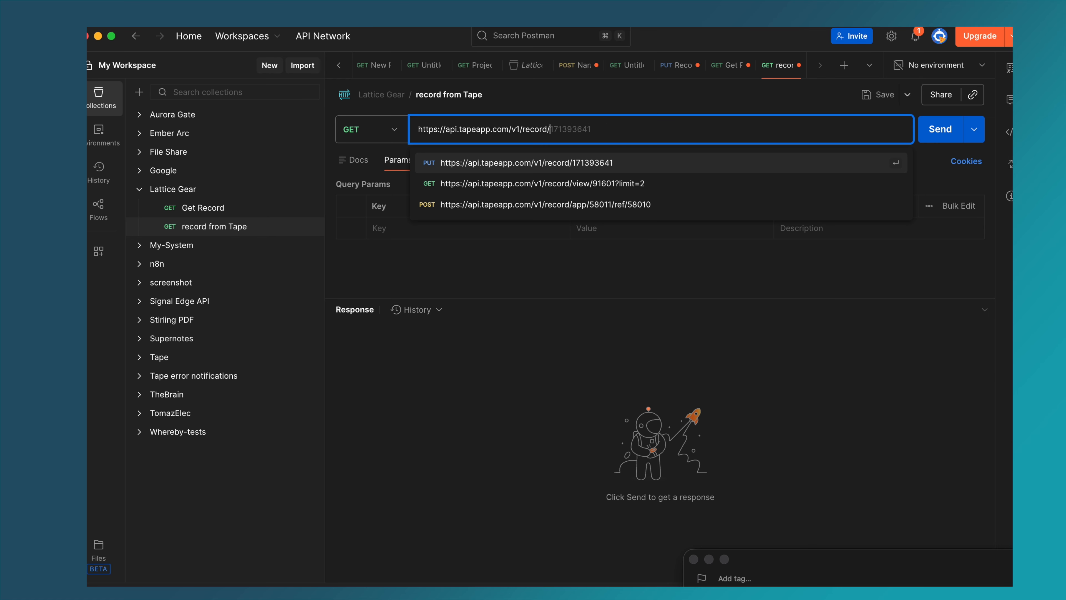
pyautogui.press('super+shift+v')
pyautogui.press('Down')
pyautogui.press('Return')
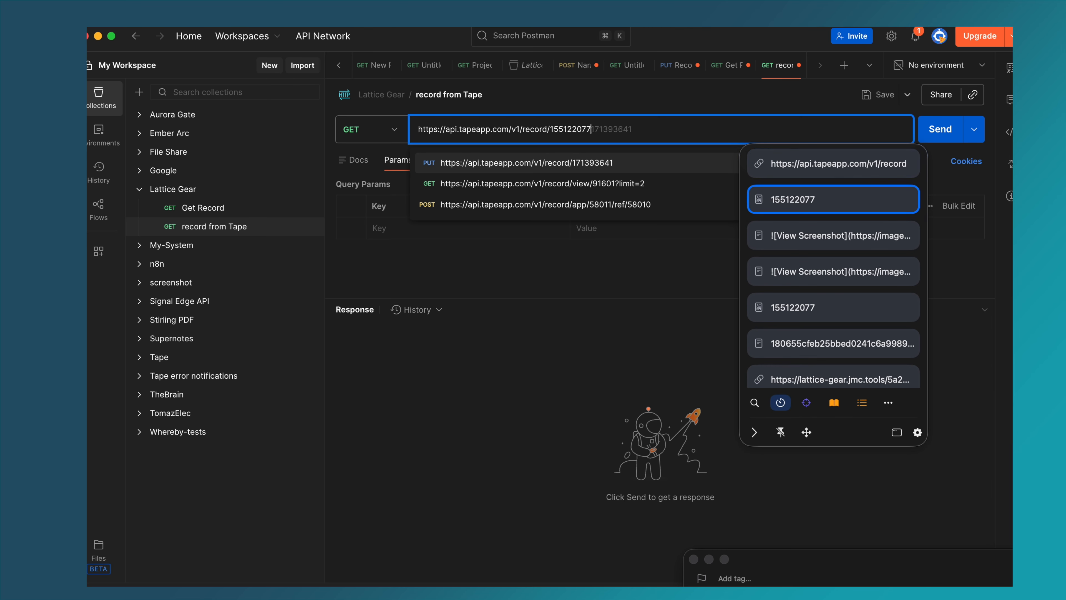
pyautogui.click(592, 265)
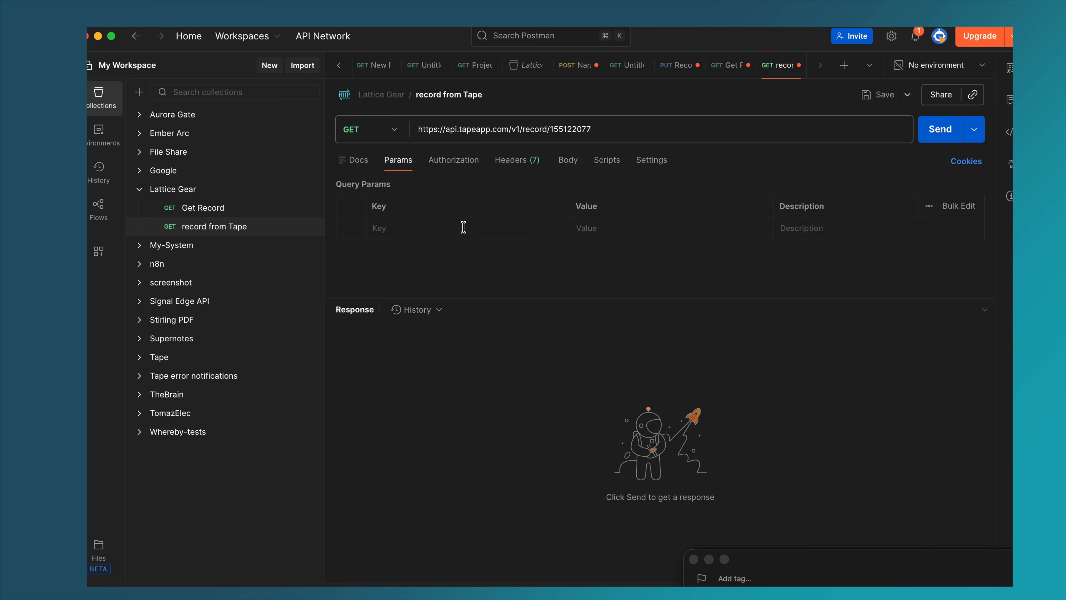
# Add an Authorization header with the Tape user API key from the clipboard history and send the request.
pyautogui.click(502, 164)
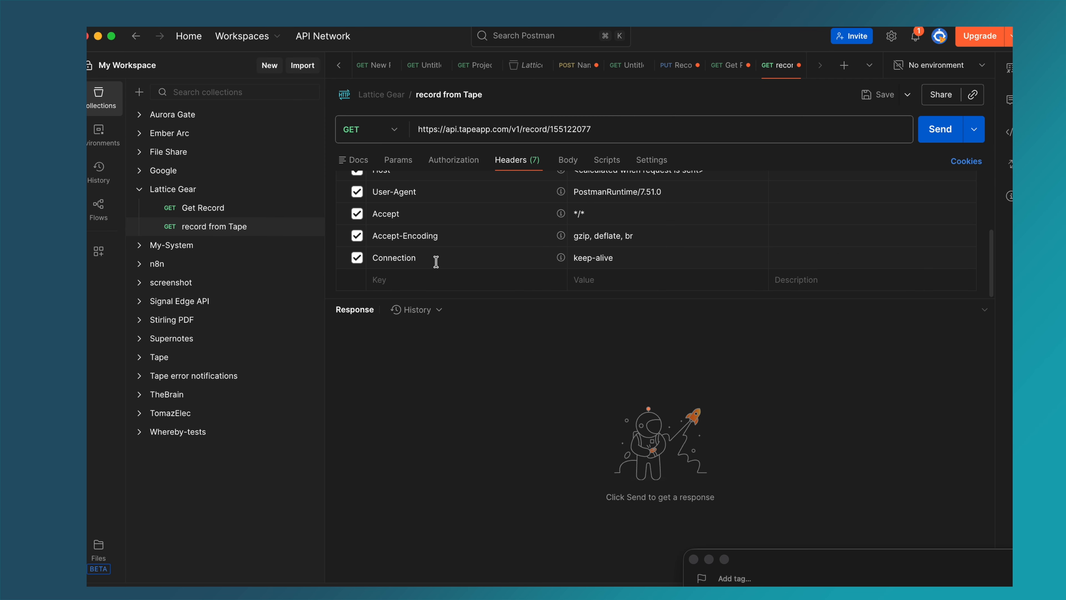
pyautogui.click(432, 285)
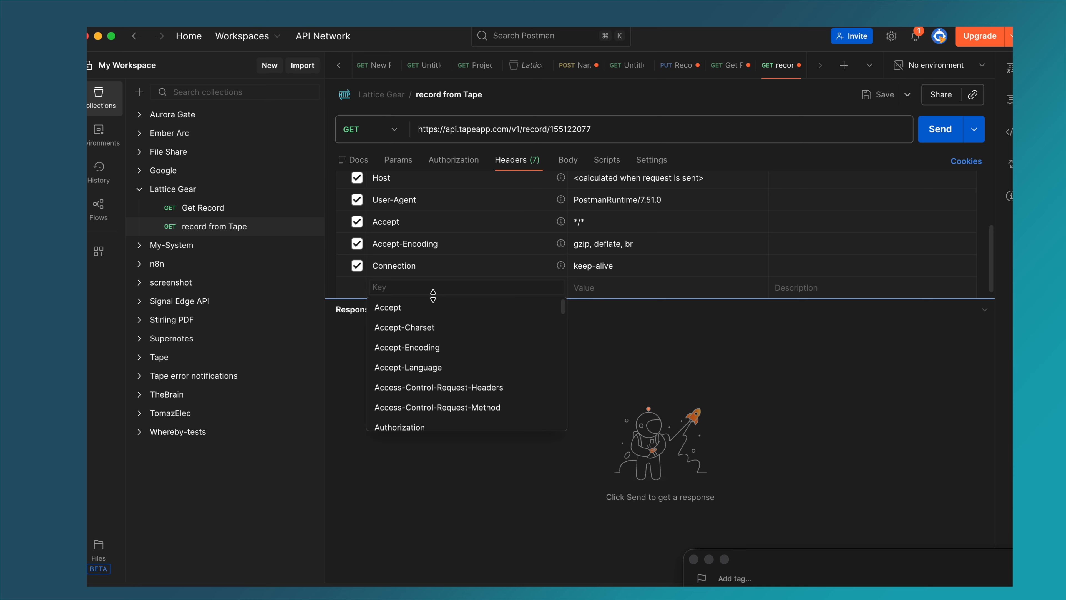
pyautogui.click(428, 427)
pyautogui.click(635, 259)
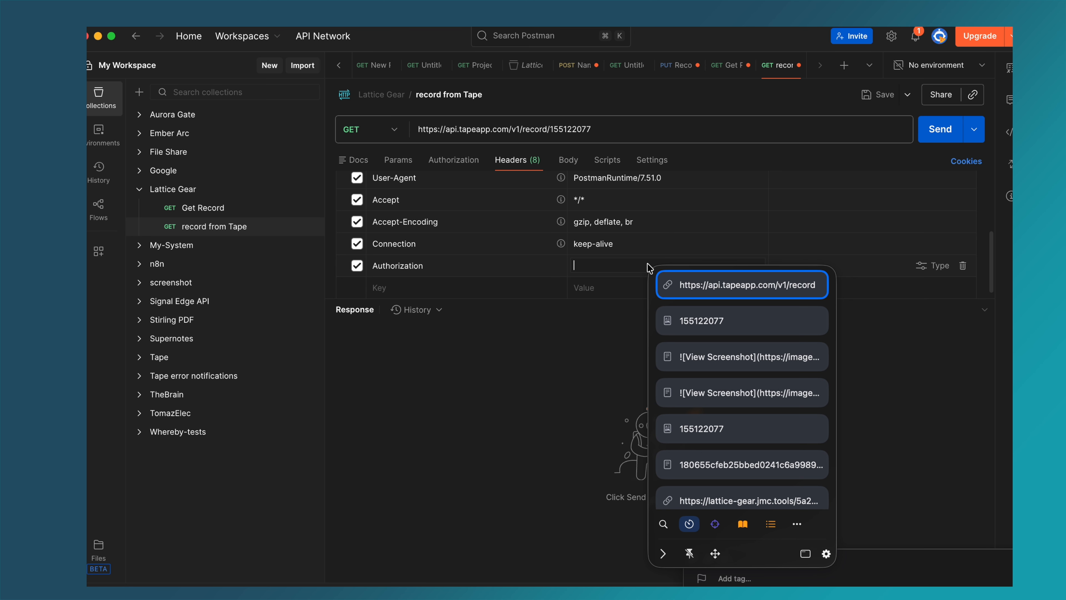
pyautogui.write('user')
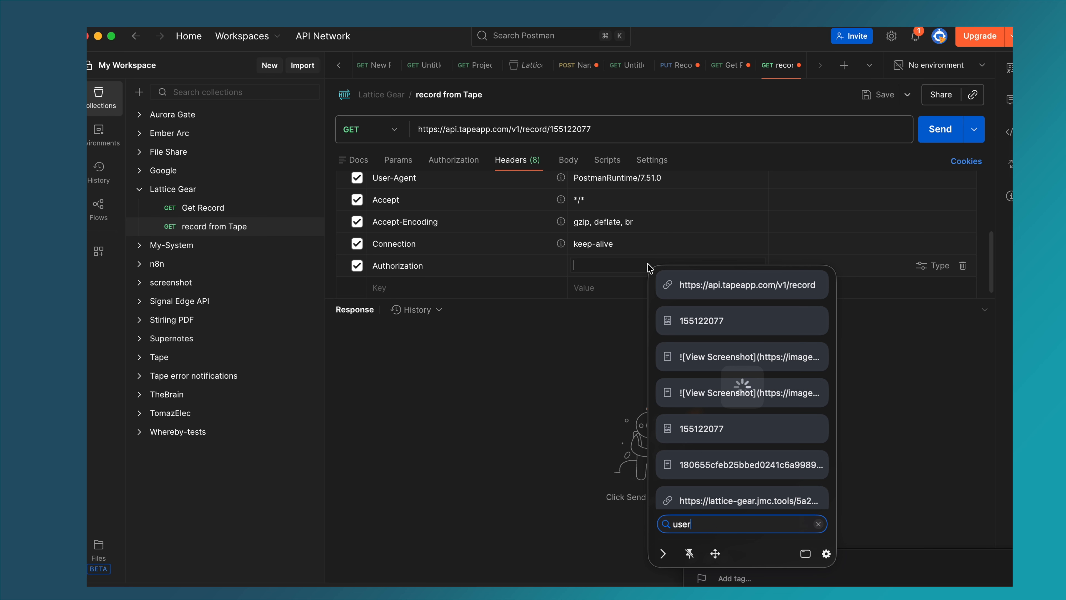
pyautogui.click(740, 356)
pyautogui.doubleClick(740, 356)
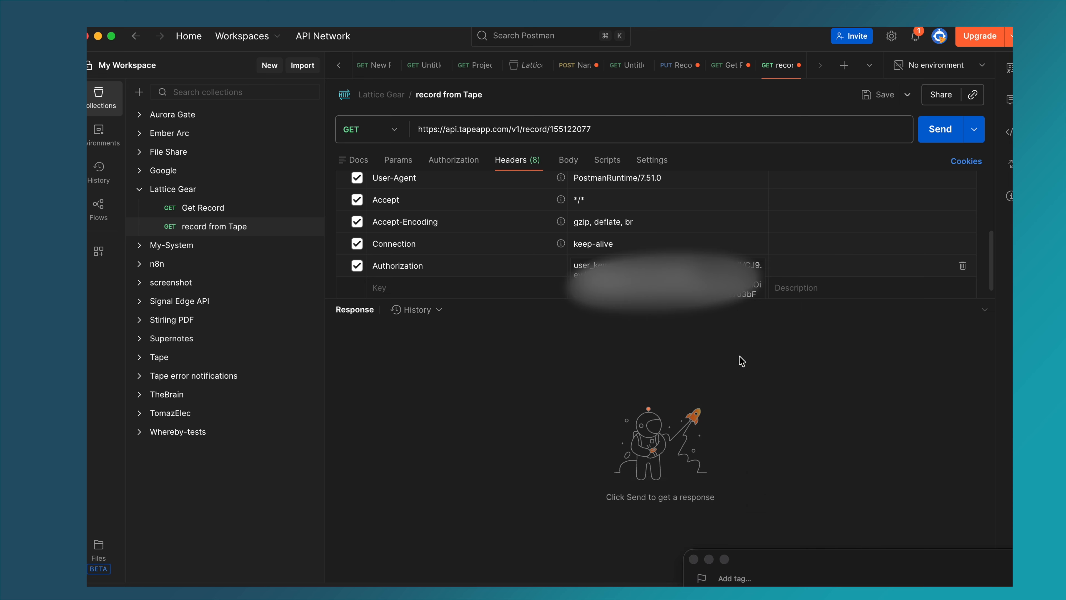
pyautogui.click(717, 396)
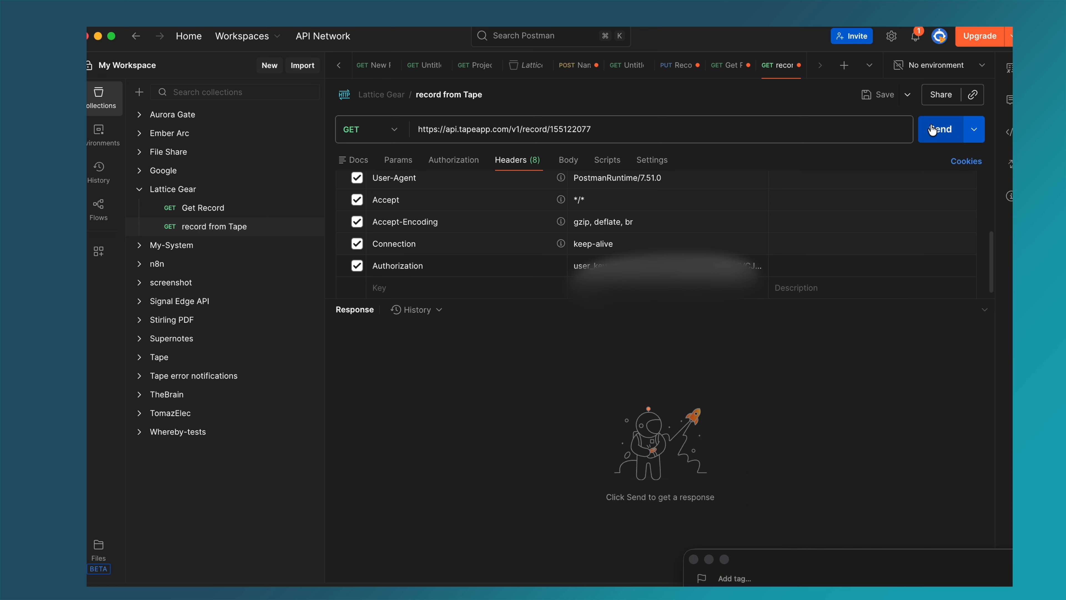
pyautogui.click(936, 136)
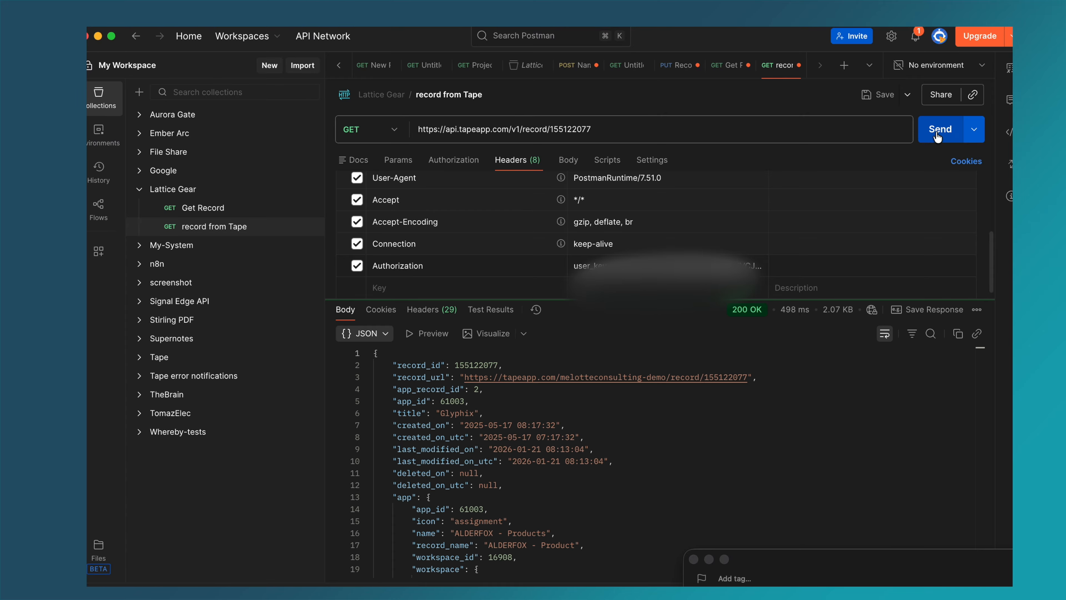
# Enlarge the response area and examine the full JSON that Tape returns, including the app, fields and revision sections.
pyautogui.scroll(-2, 674, 474)
pyautogui.scroll(2, 674, 474)
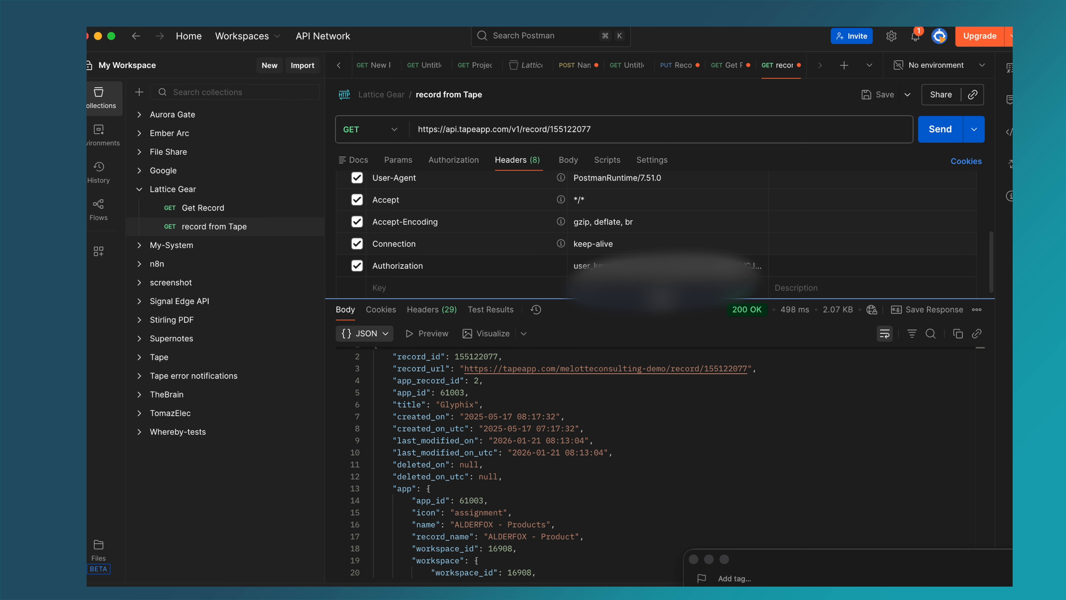
pyautogui.moveTo(667, 299); pyautogui.dragTo(662, 172)
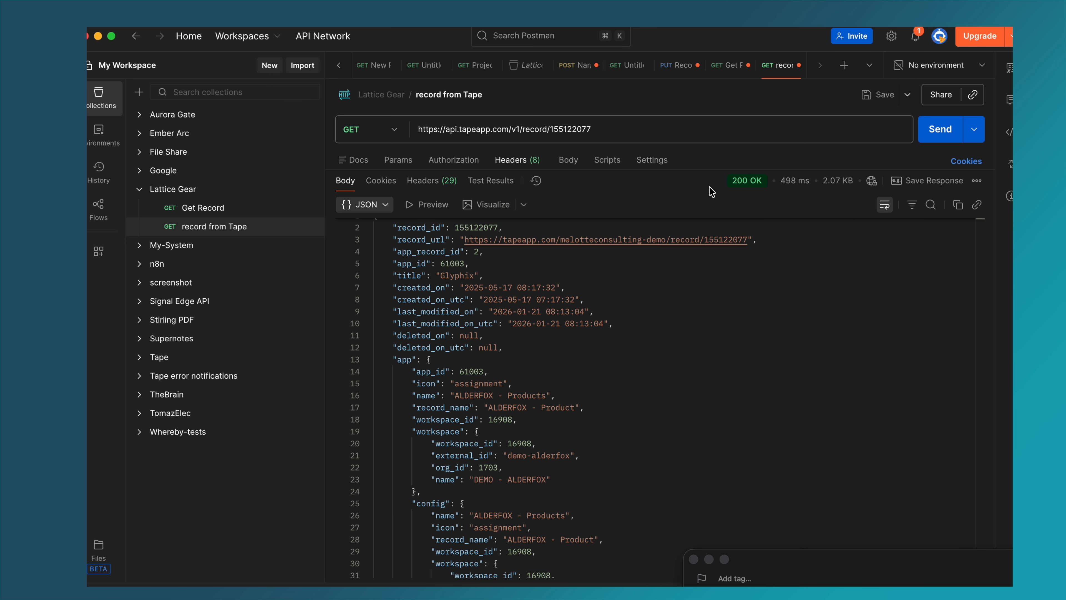
pyautogui.scroll(-15, 742, 359)
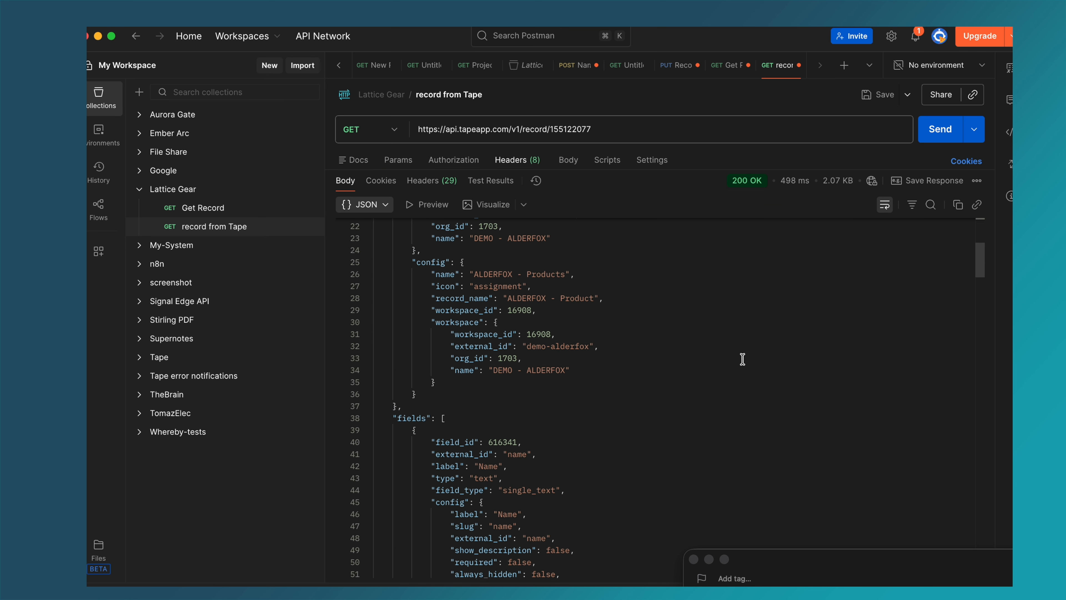
pyautogui.scroll(-20, 742, 359)
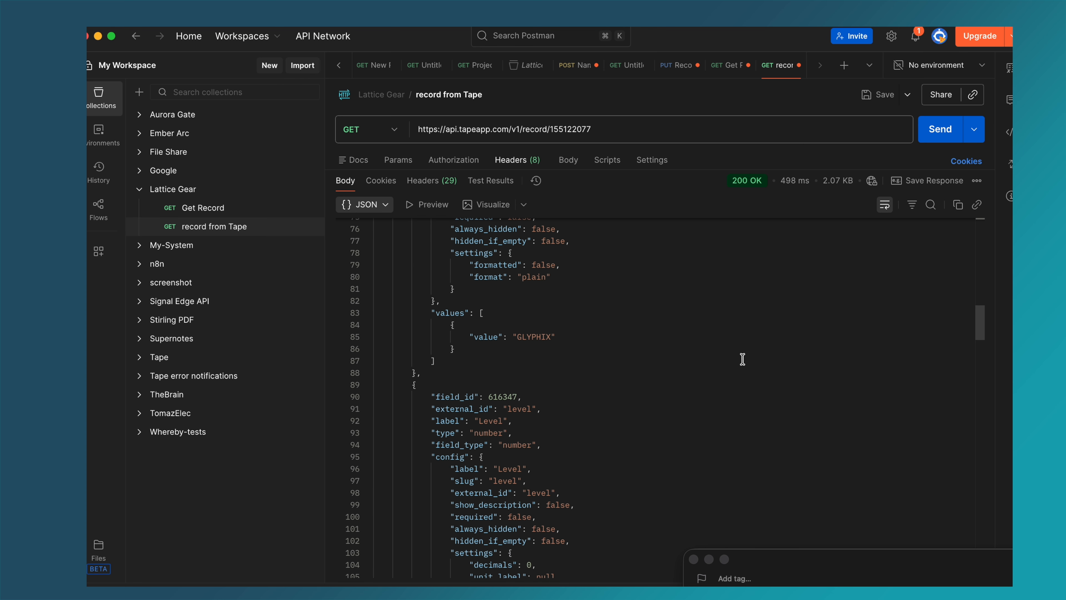
pyautogui.scroll(-20, 742, 359)
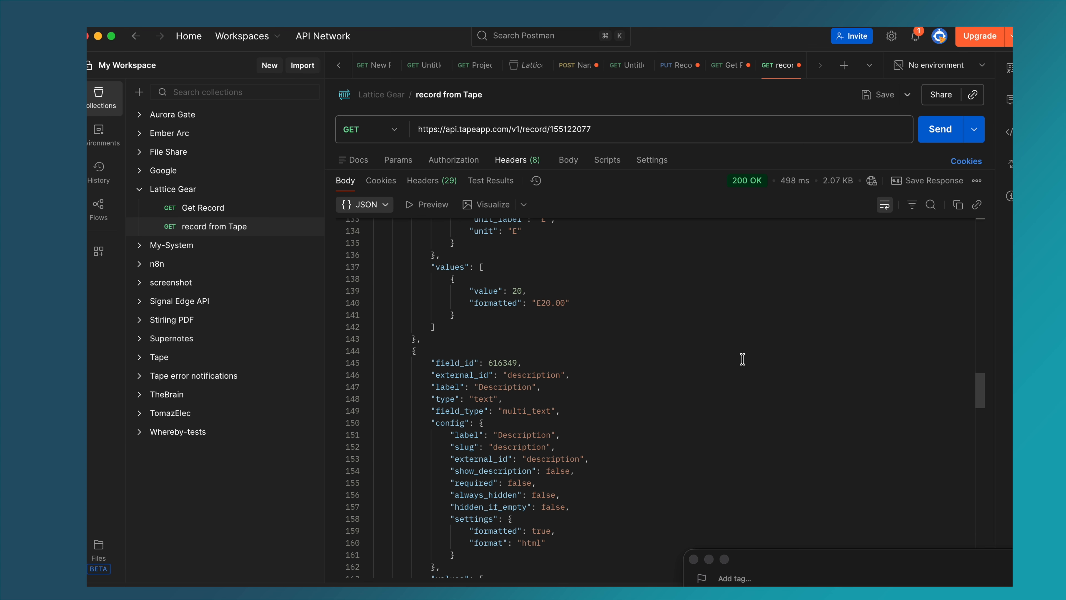
pyautogui.scroll(-12, 742, 359)
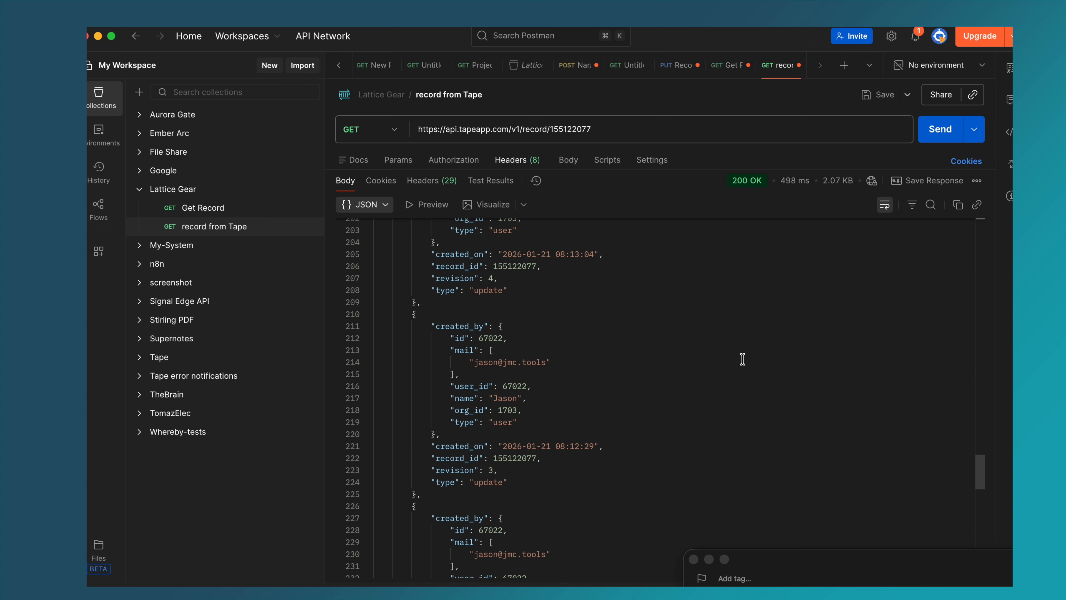
pyautogui.scroll(-14, 743, 359)
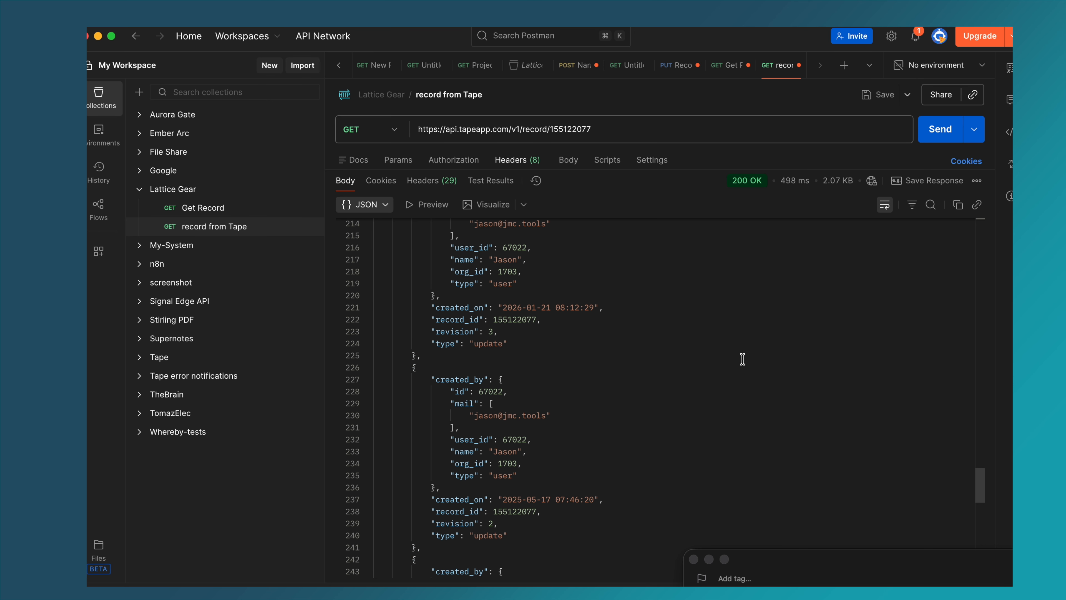
pyautogui.scroll(20, 742, 359)
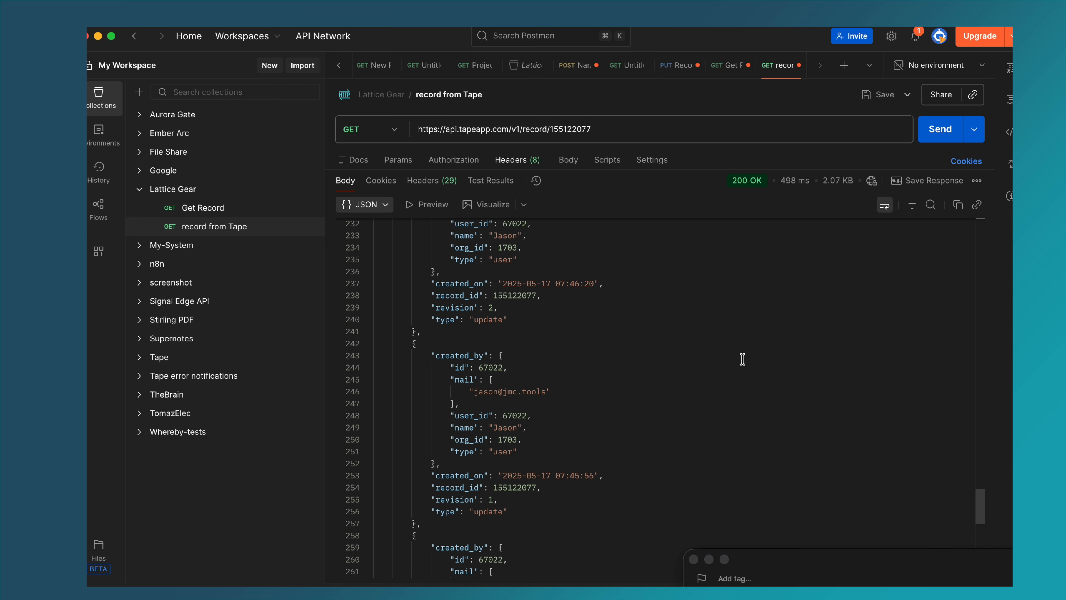
pyautogui.scroll(8, 742, 359)
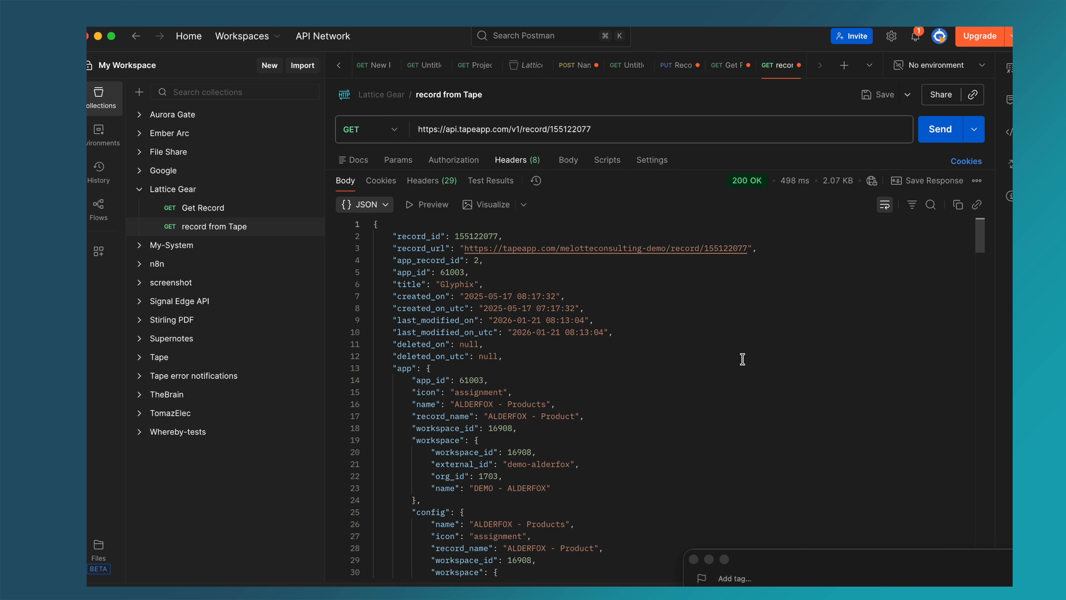
pyautogui.scroll(-3, 742, 362)
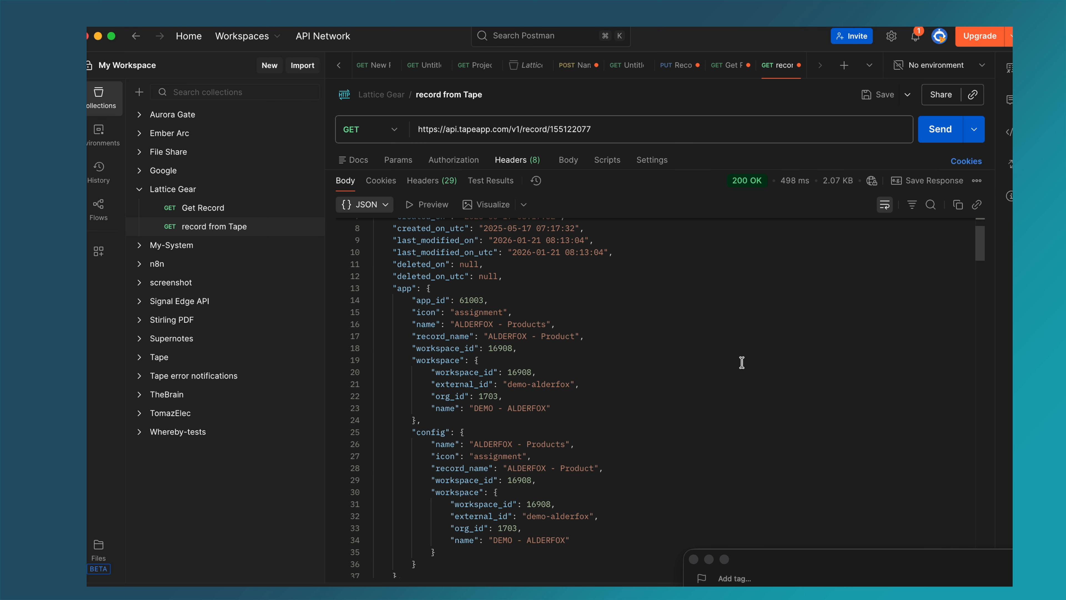
# Compare the response body of the Lattice Gear Get Record request with that of the record from Tape request.
pyautogui.click(723, 67)
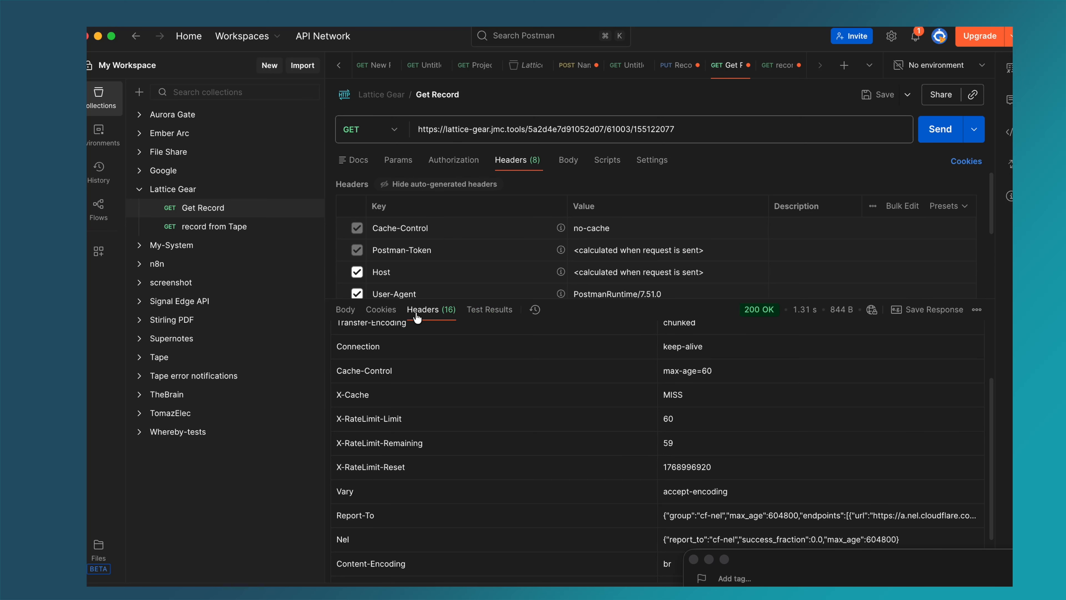
pyautogui.click(344, 310)
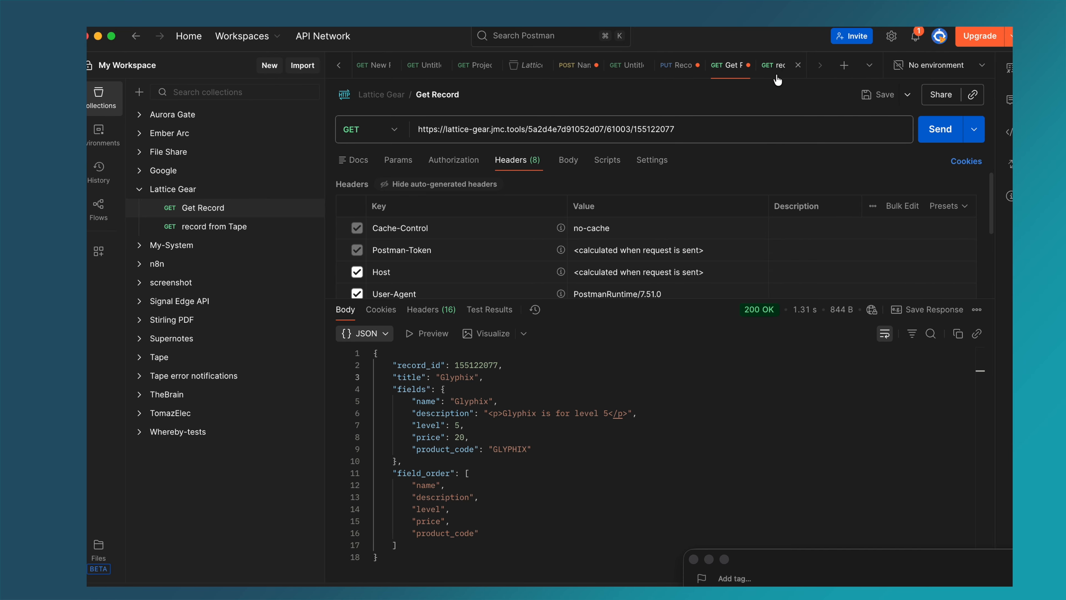
pyautogui.click(770, 70)
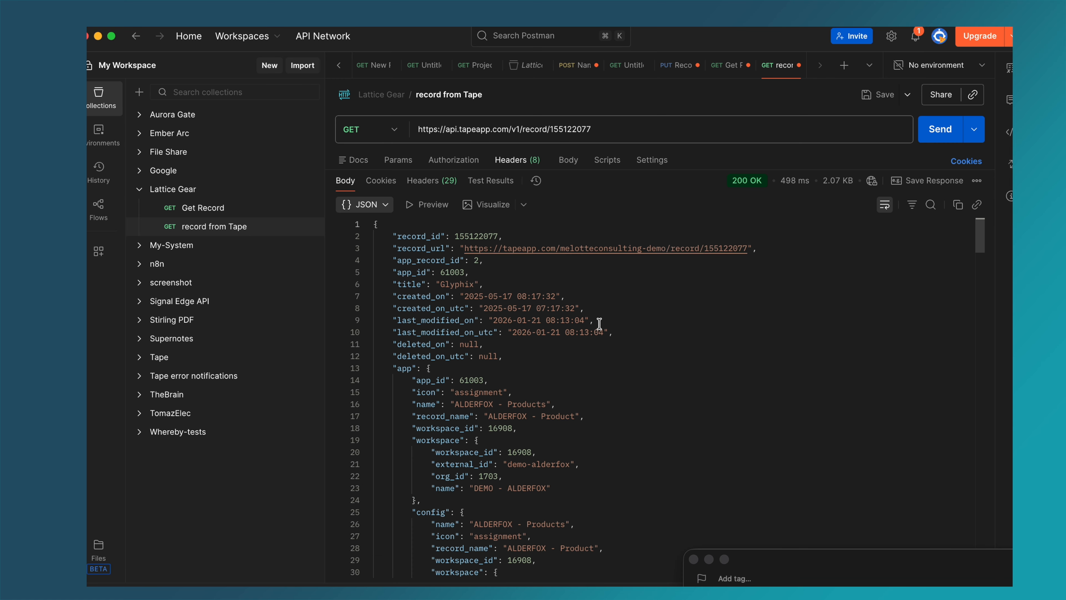
pyautogui.scroll(-5, 599, 324)
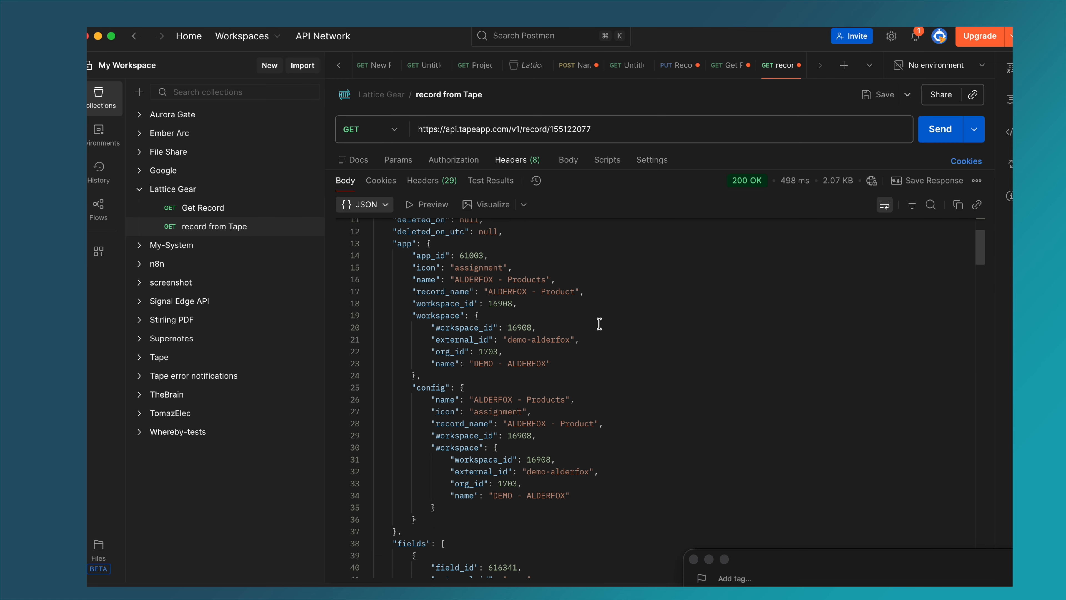
pyautogui.scroll(5, 599, 323)
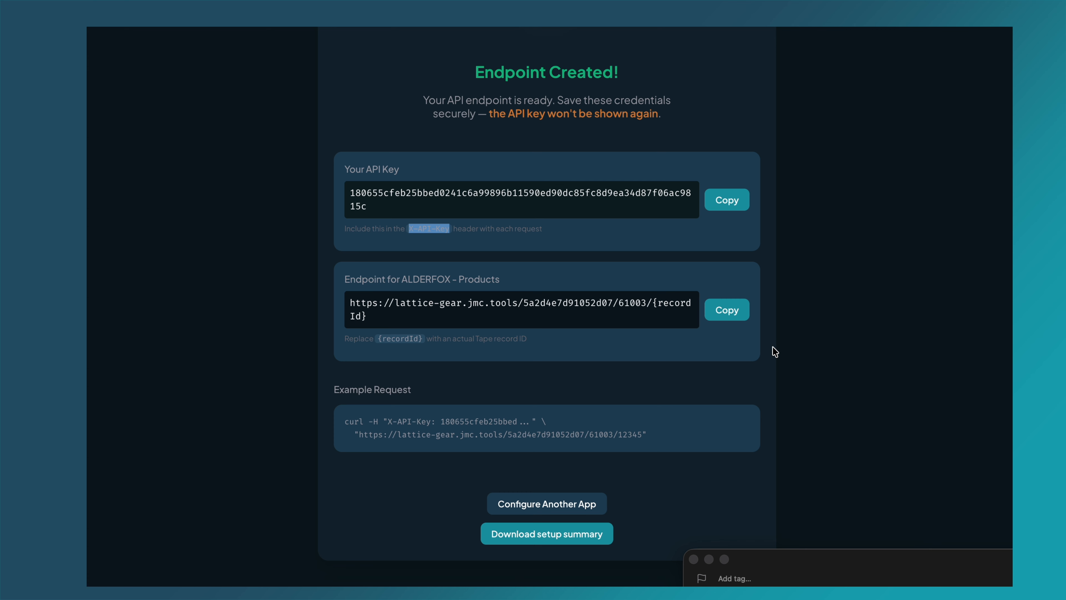
# Switch to the Lattice Gear setup in the browser and return to its Connect to Tape start page.
pyautogui.click(875, 378)
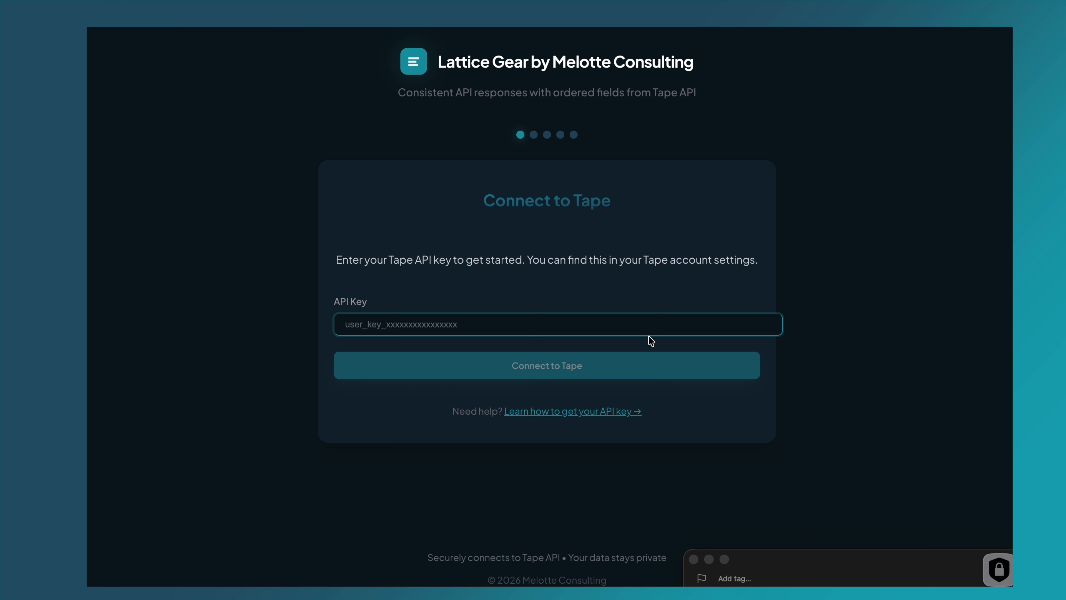
# Paste the Tape user API key and connect to Tape to load the existing setup.
pyautogui.hotkey('ctrl', 'v')
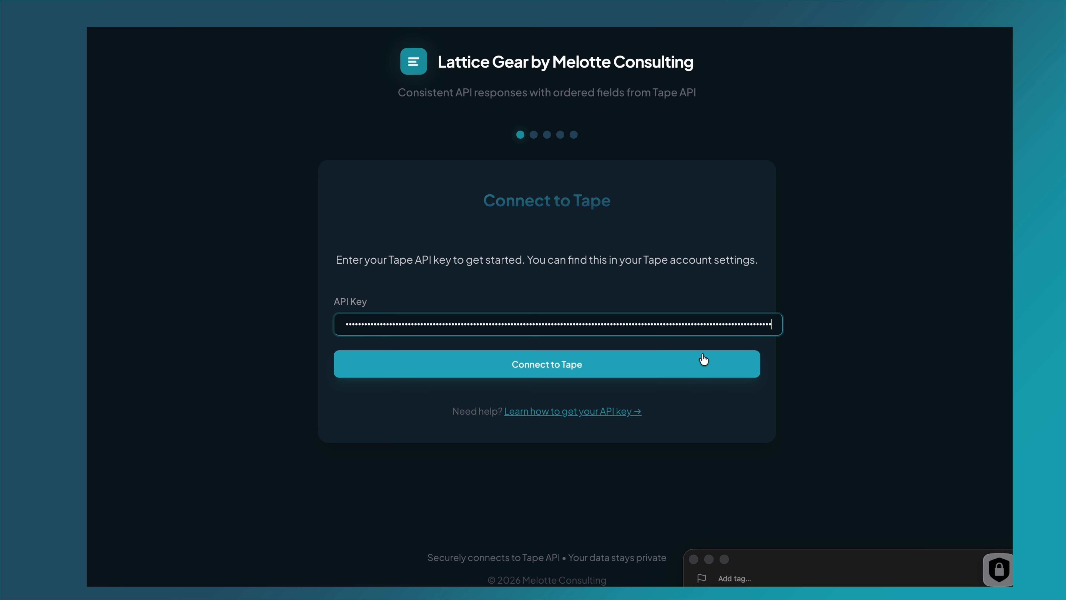
pyautogui.click(631, 369)
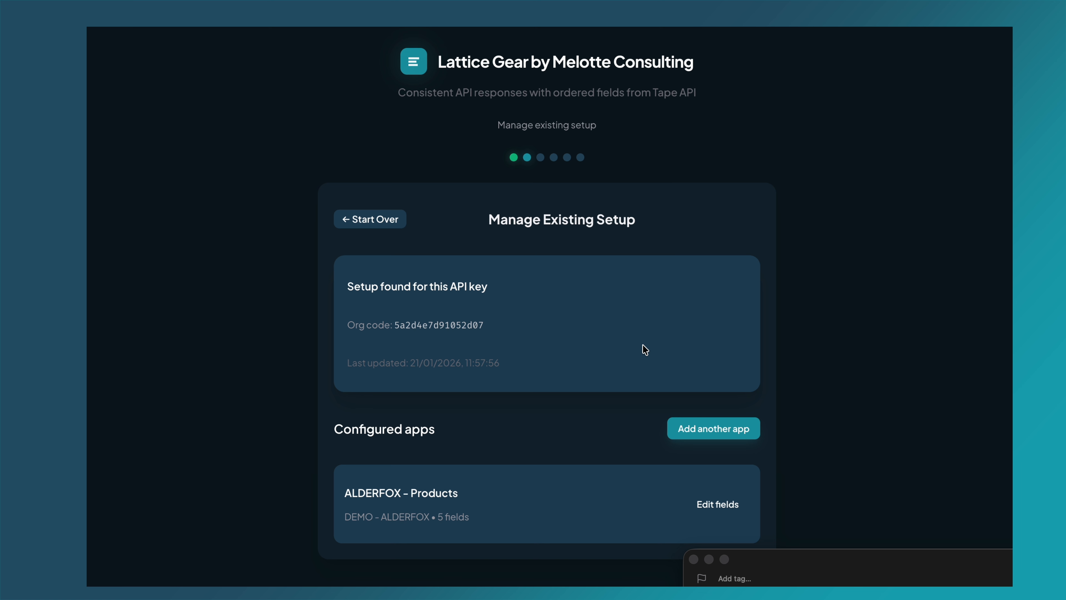
# Open the field configuration of the ALDERFOX - Products app and update its endpoint with the current field order.
pyautogui.scroll(-2, 465, 345)
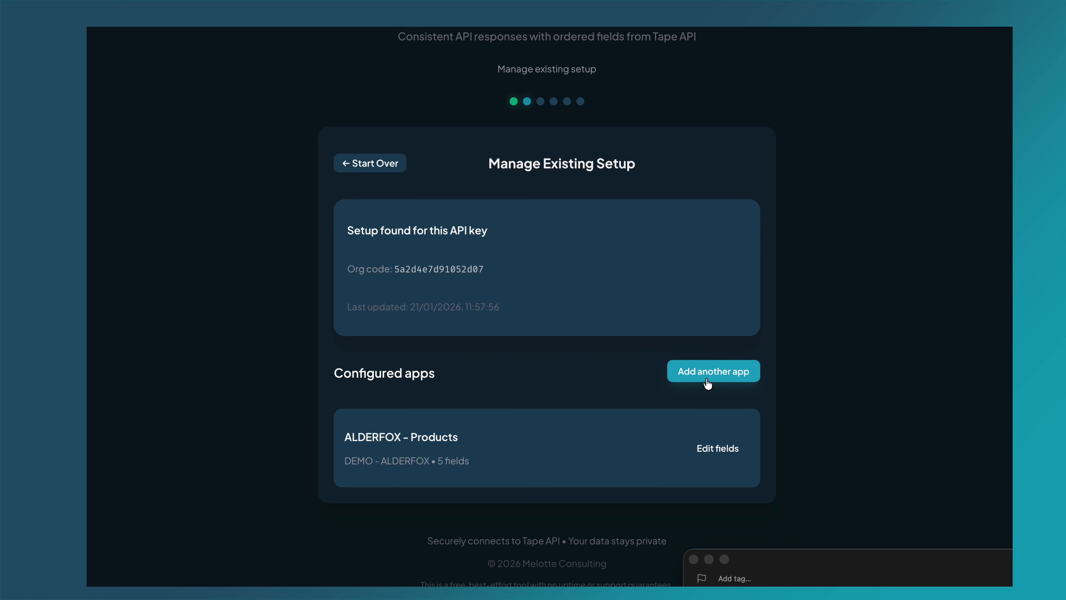
pyautogui.click(719, 451)
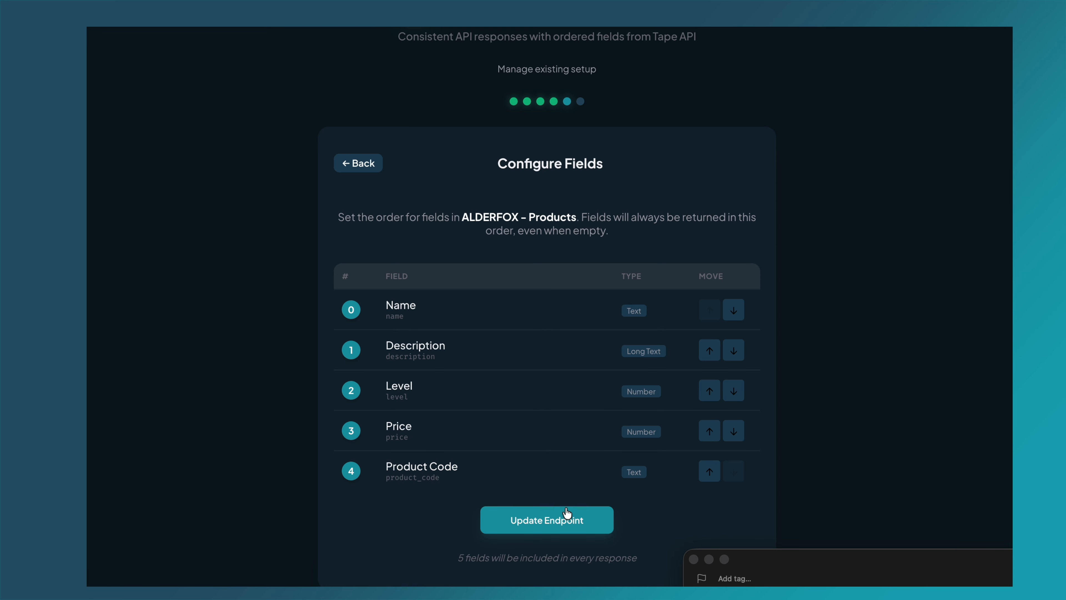
pyautogui.click(556, 525)
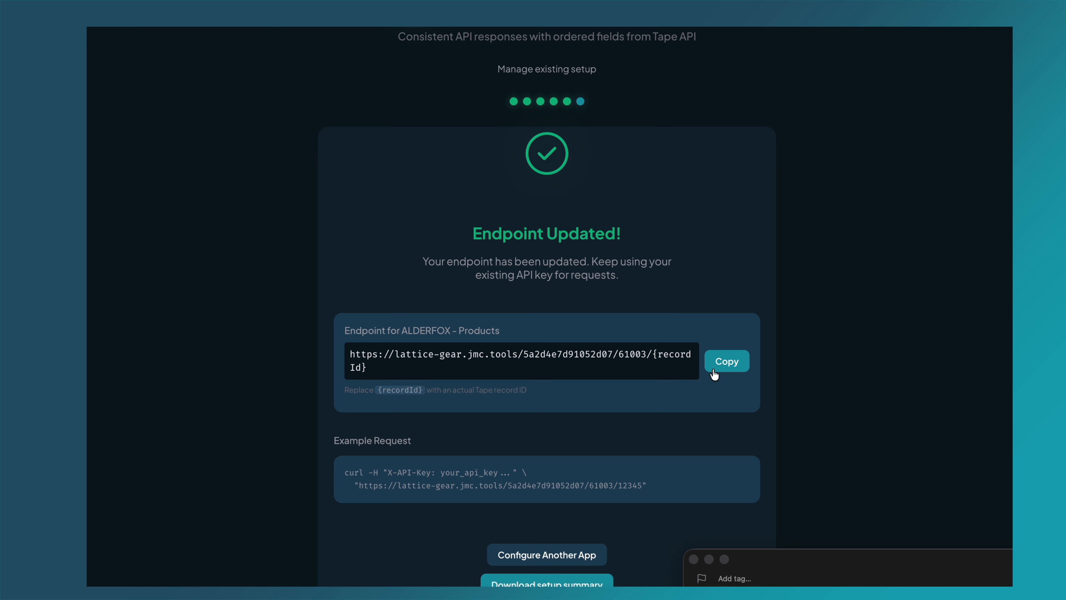
pyautogui.scroll(-2, 646, 338)
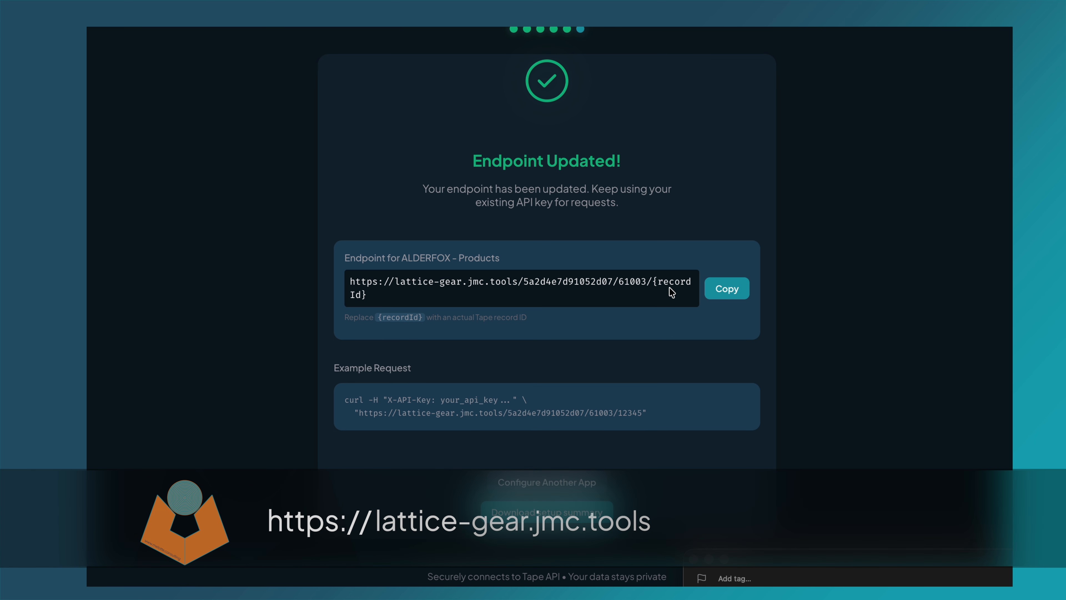